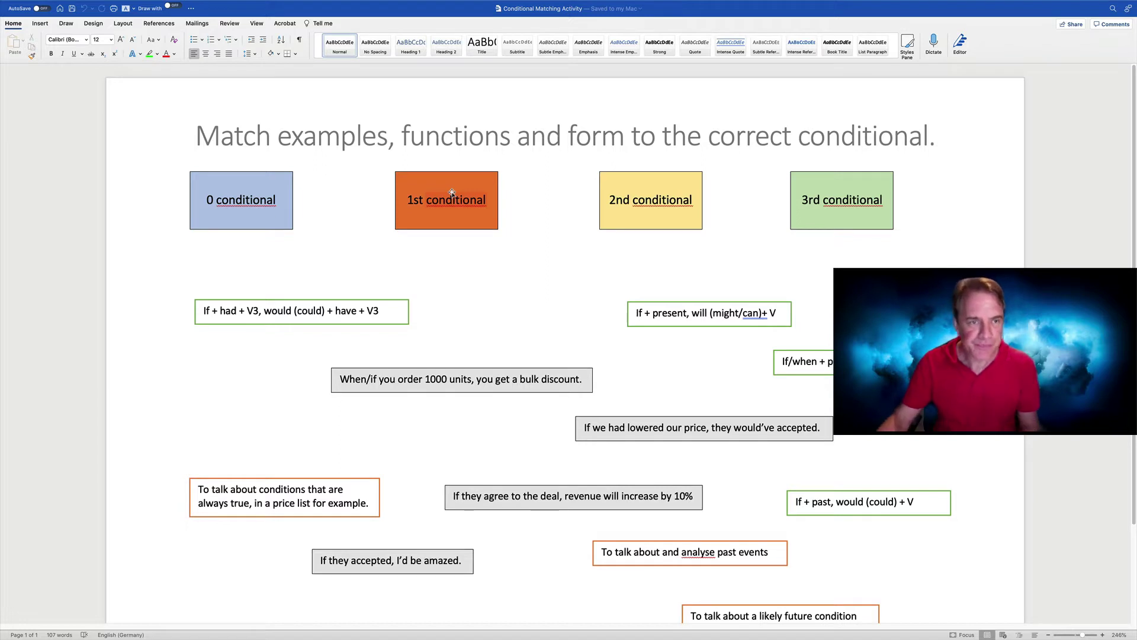
Place the If + had + V3 form box under the 3rd conditional heading.
{"action": "left_click_drag", "start_coordinate": [394, 303], "coordinate": [445, 307]}
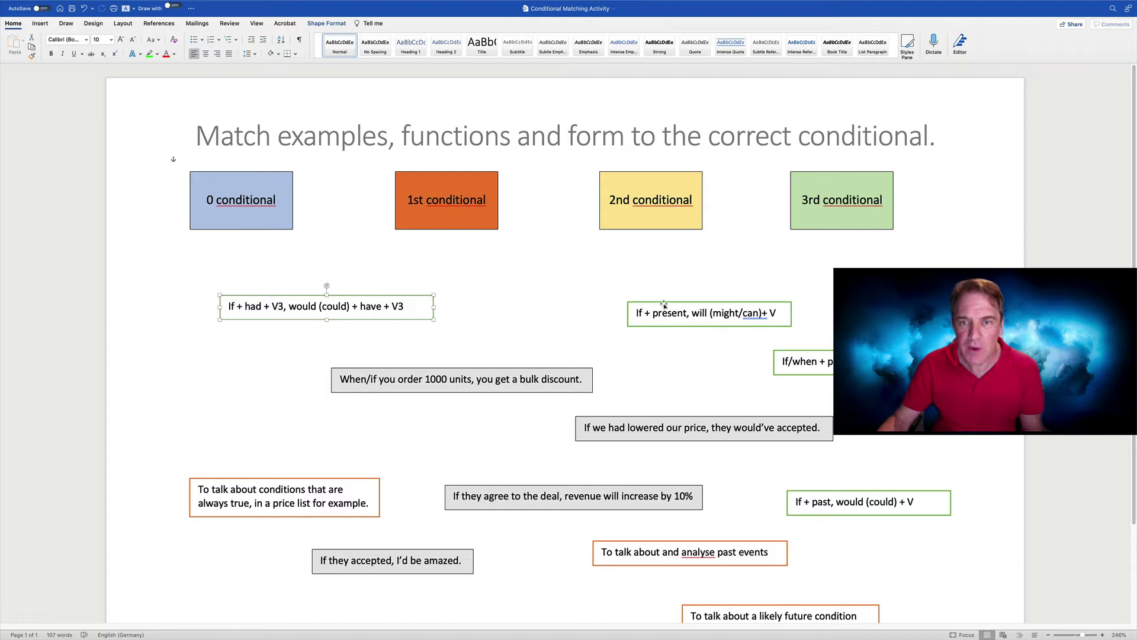
{"action": "left_click_drag", "start_coordinate": [693, 298], "coordinate": [654, 287]}
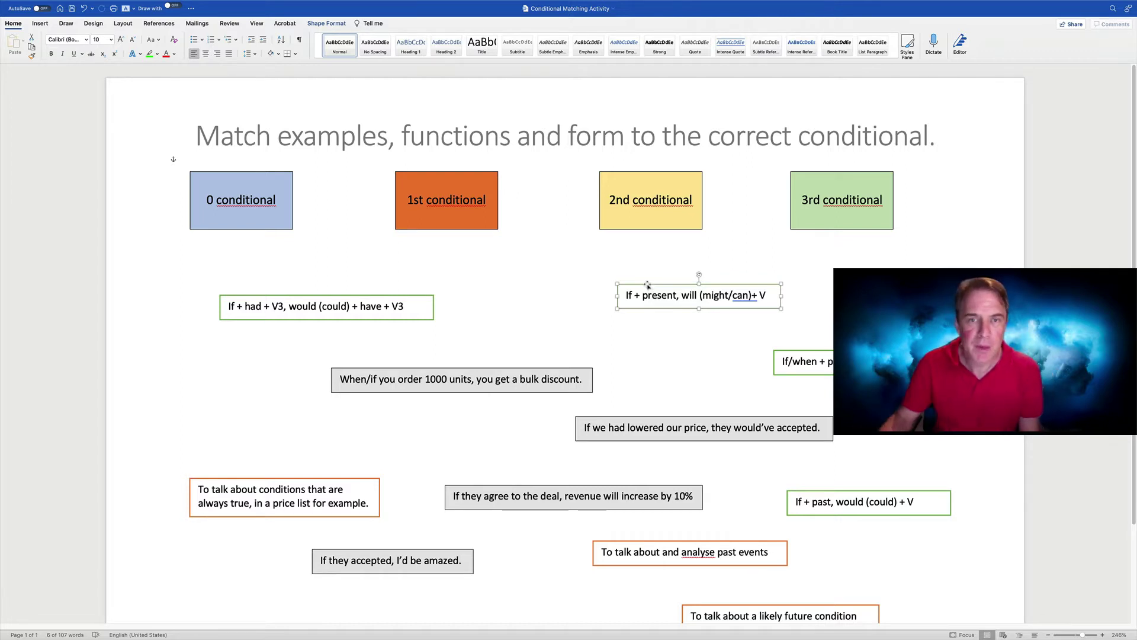
{"action": "left_click", "coordinate": [235, 296]}
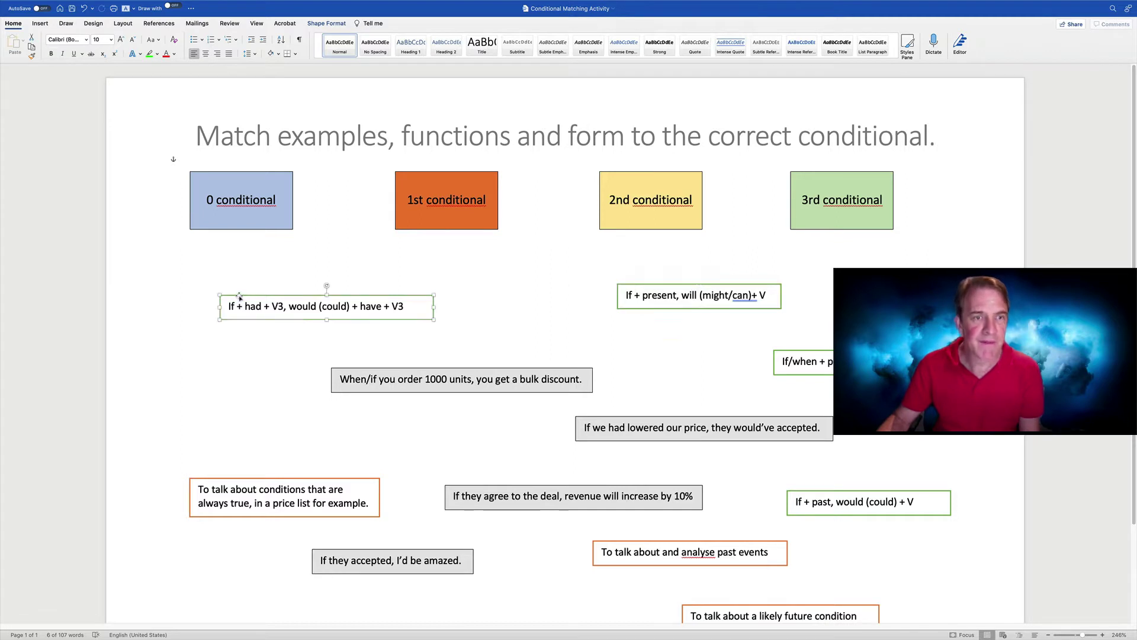
{"action": "left_click_drag", "start_coordinate": [266, 292], "coordinate": [461, 267]}
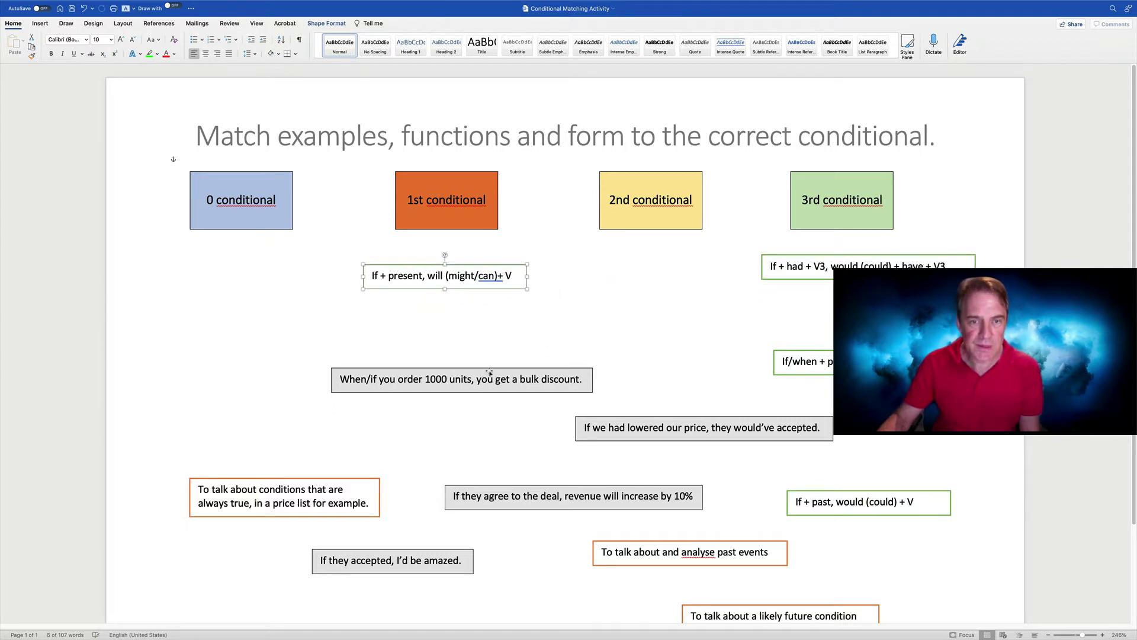
Move the bulk-discount example left and the unlikely-future condition box up to the middle.
{"action": "left_click_drag", "start_coordinate": [490, 372], "coordinate": [280, 358]}
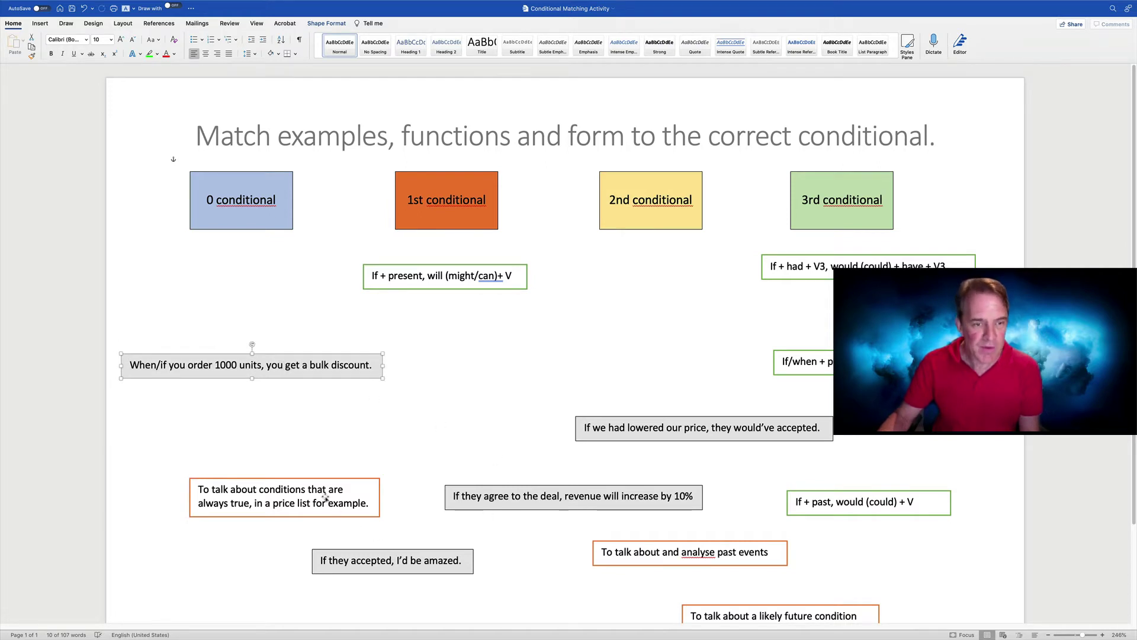
{"action": "scroll", "coordinate": [756, 574], "scroll_direction": "down", "scroll_amount": 1}
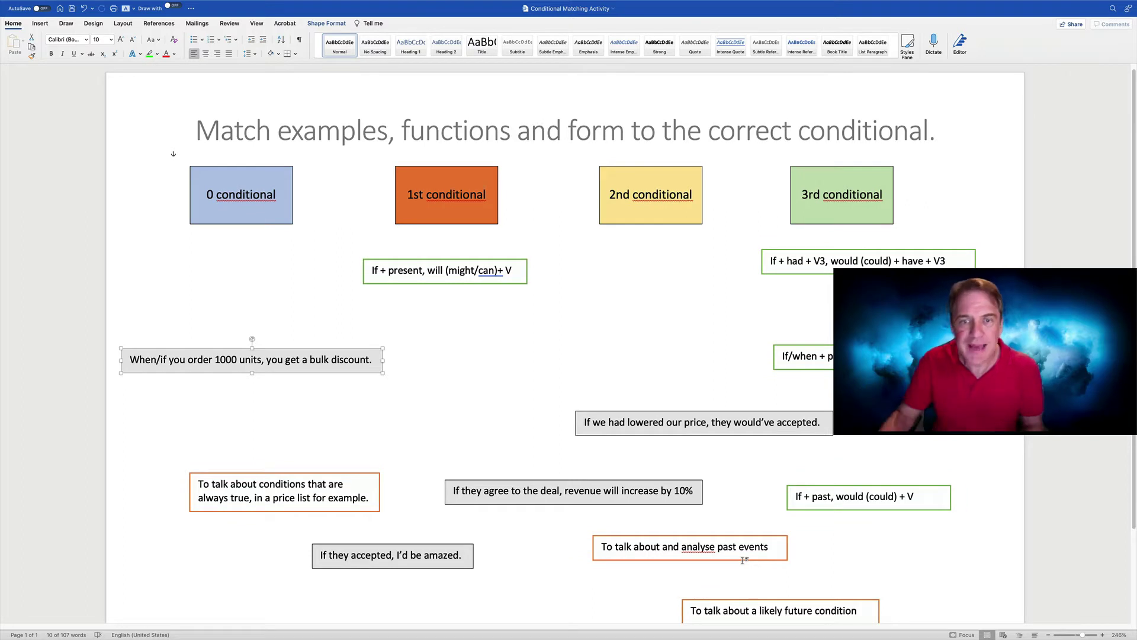
{"action": "scroll", "coordinate": [749, 537], "scroll_direction": "down", "scroll_amount": 2}
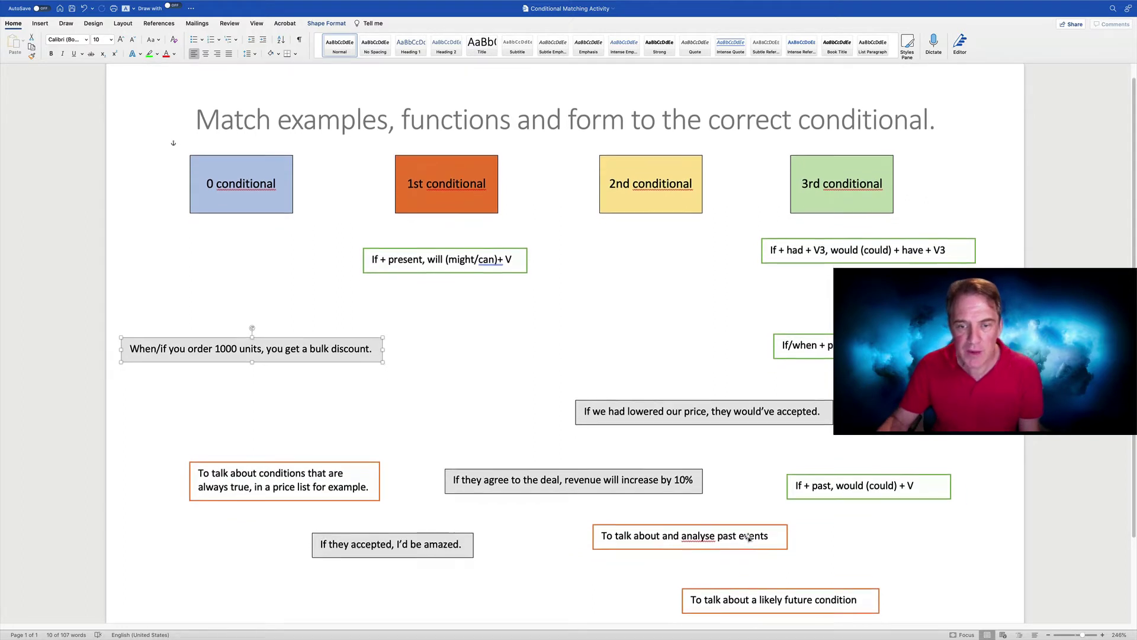
{"action": "scroll", "coordinate": [748, 538], "scroll_direction": "down", "scroll_amount": 5}
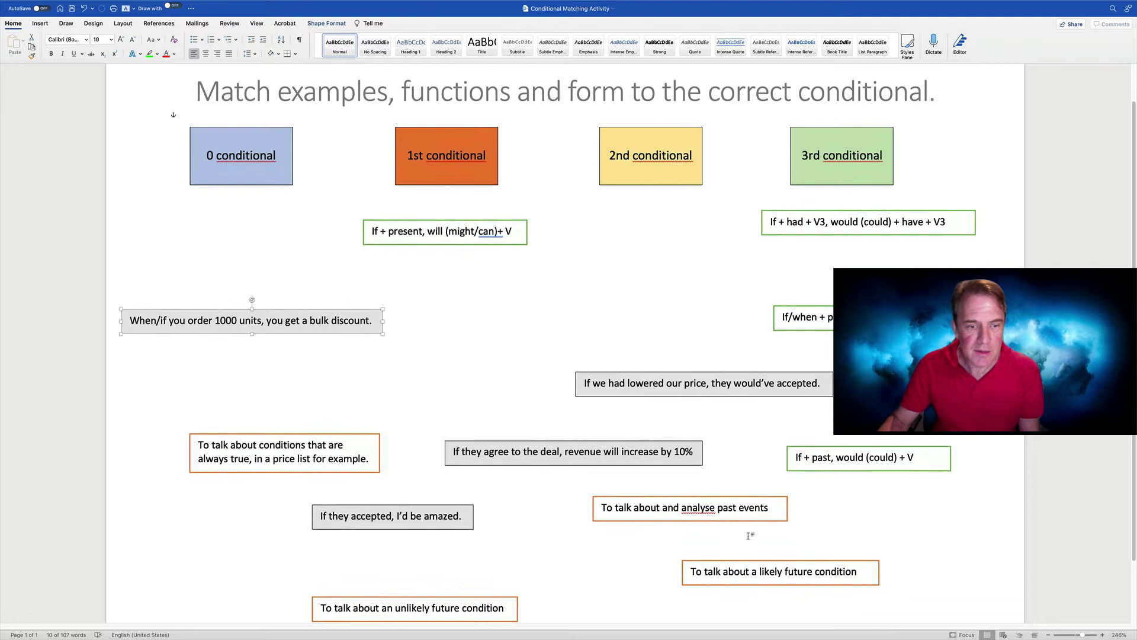
{"action": "scroll", "coordinate": [748, 535], "scroll_direction": "down", "scroll_amount": 1}
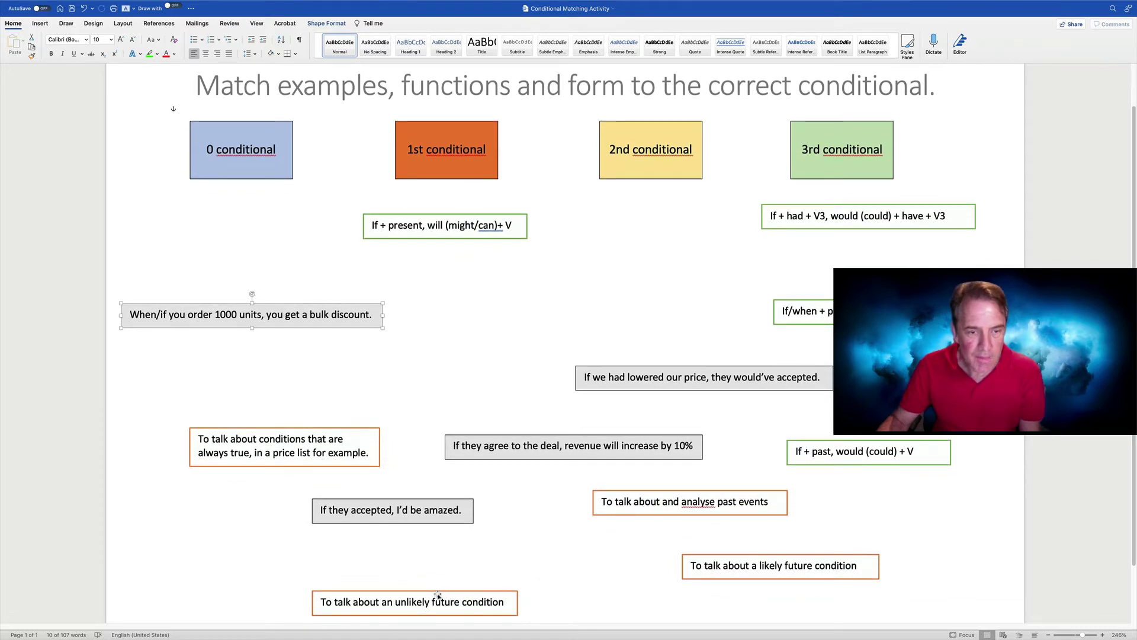
{"action": "left_click_drag", "start_coordinate": [437, 595], "coordinate": [704, 477]}
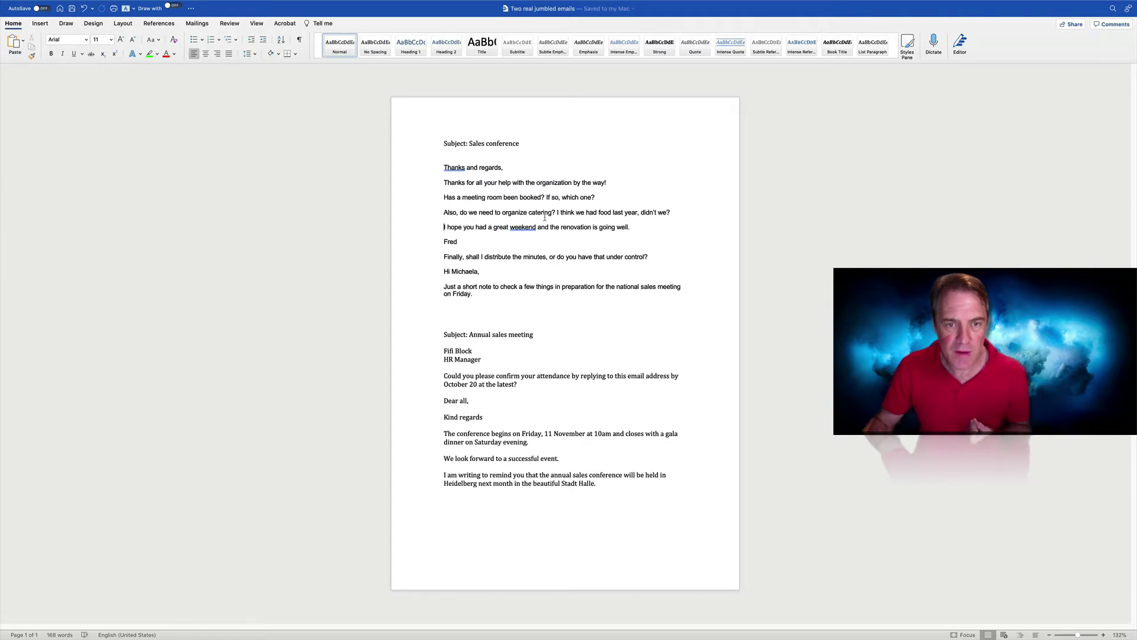
Drag the first email's lines into order, moving Thanks and regards toward the end and the short note up.
{"action": "left_click_drag", "start_coordinate": [443, 167], "coordinate": [536, 289]}
{"action": "left_click_drag", "start_coordinate": [441, 334], "coordinate": [560, 483]}
{"action": "left_click", "coordinate": [520, 171]}
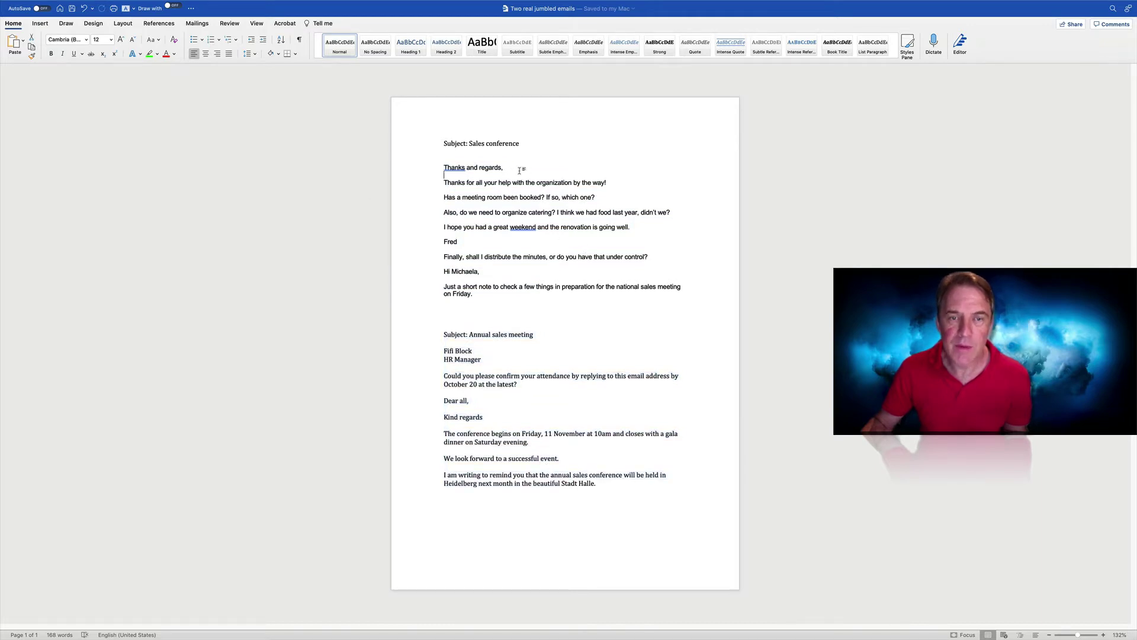
{"action": "left_click_drag", "start_coordinate": [511, 169], "coordinate": [445, 169]}
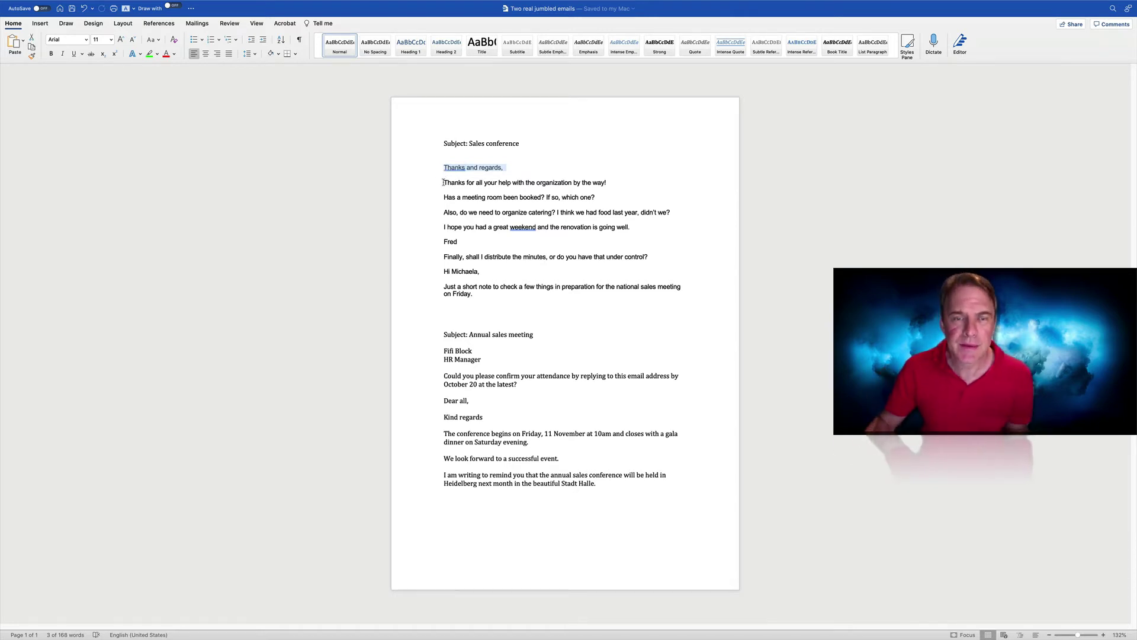
{"action": "left_click_drag", "start_coordinate": [443, 182], "coordinate": [604, 182]}
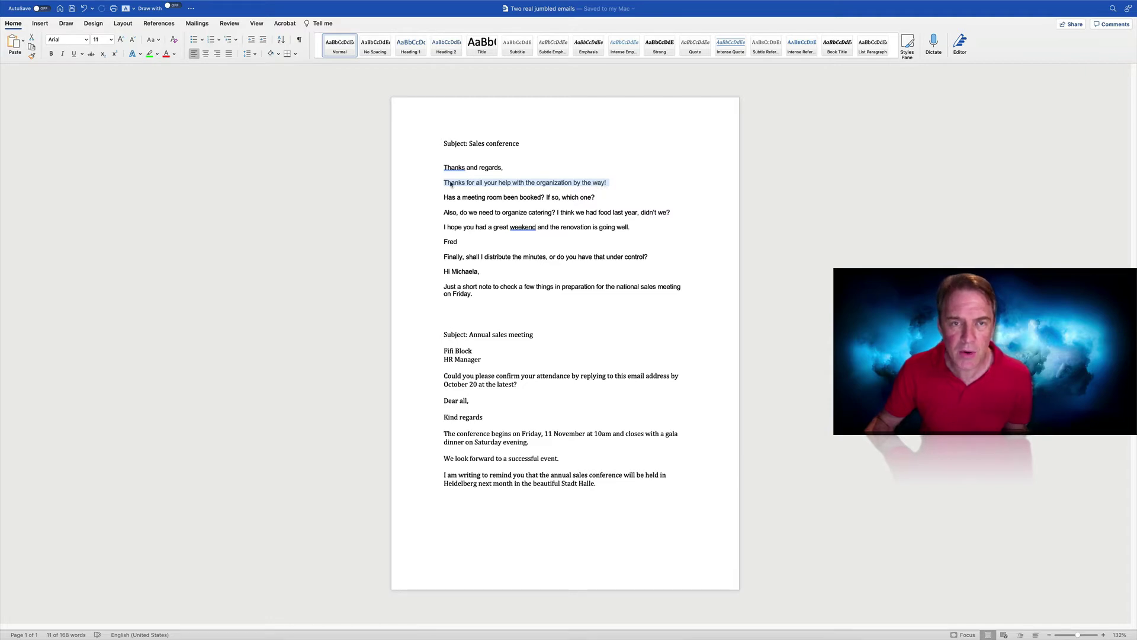
{"action": "mouse_move", "coordinate": [450, 184]}
{"action": "left_mouse_down"}
{"action": "mouse_move", "coordinate": [445, 279]}
{"action": "mouse_move", "coordinate": [445, 166]}
{"action": "left_mouse_up"}
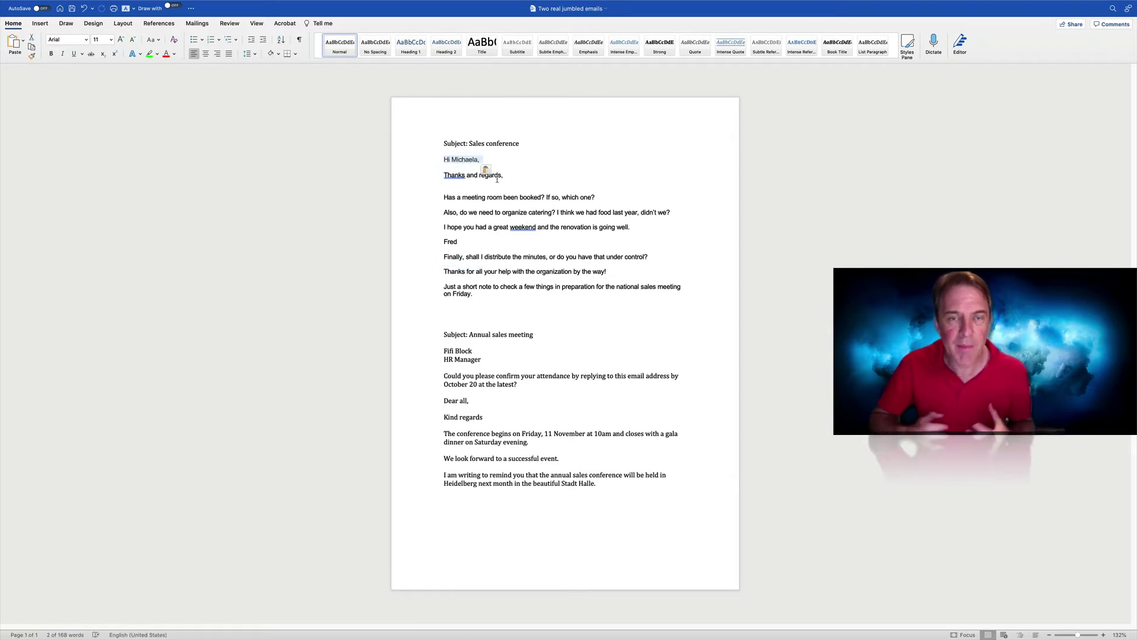
{"action": "left_click_drag", "start_coordinate": [504, 176], "coordinate": [445, 176]}
{"action": "triple_click", "coordinate": [446, 282]}
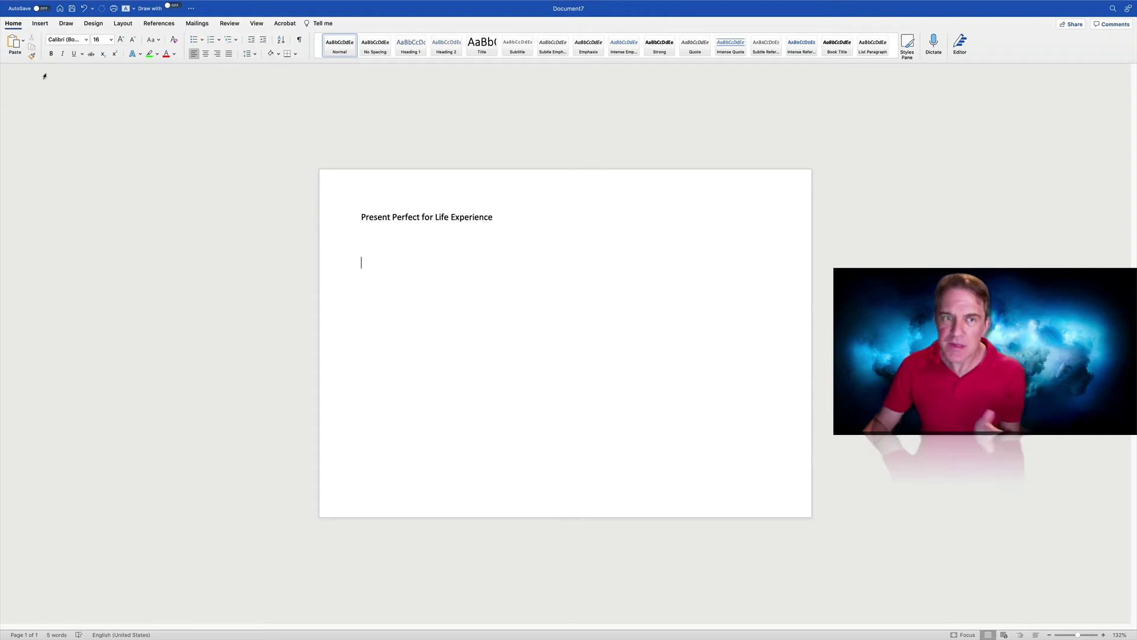
Insert 'Simple' before 'for' so the title reads Present Perfect Simple for Life Experience.
{"action": "left_click", "coordinate": [423, 216]}
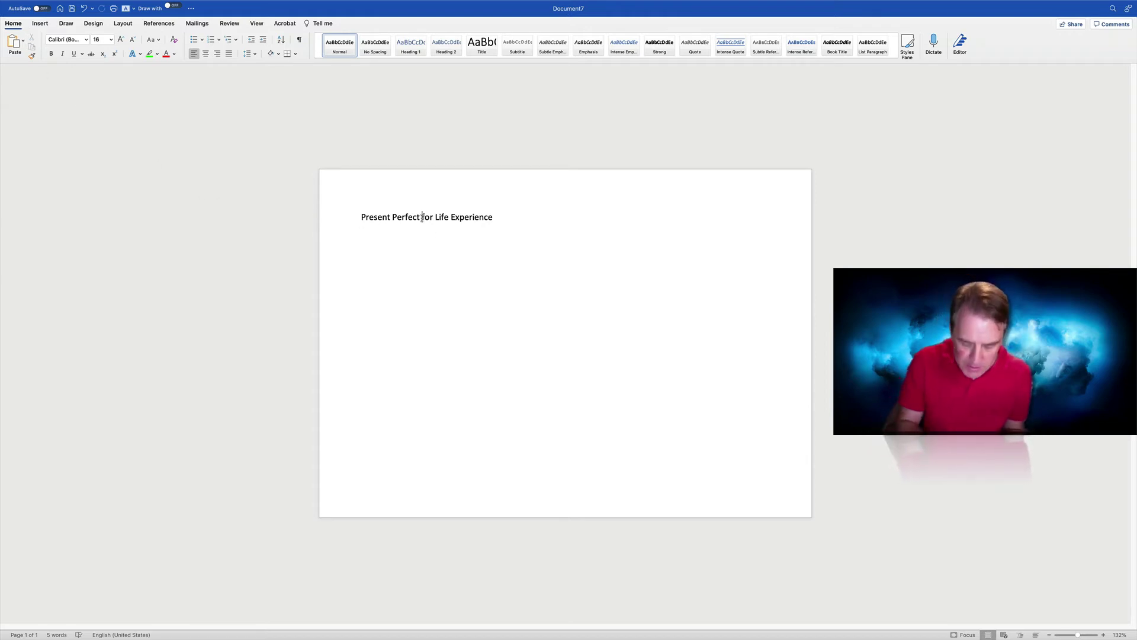
{"action": "type", "text": "Simple"}
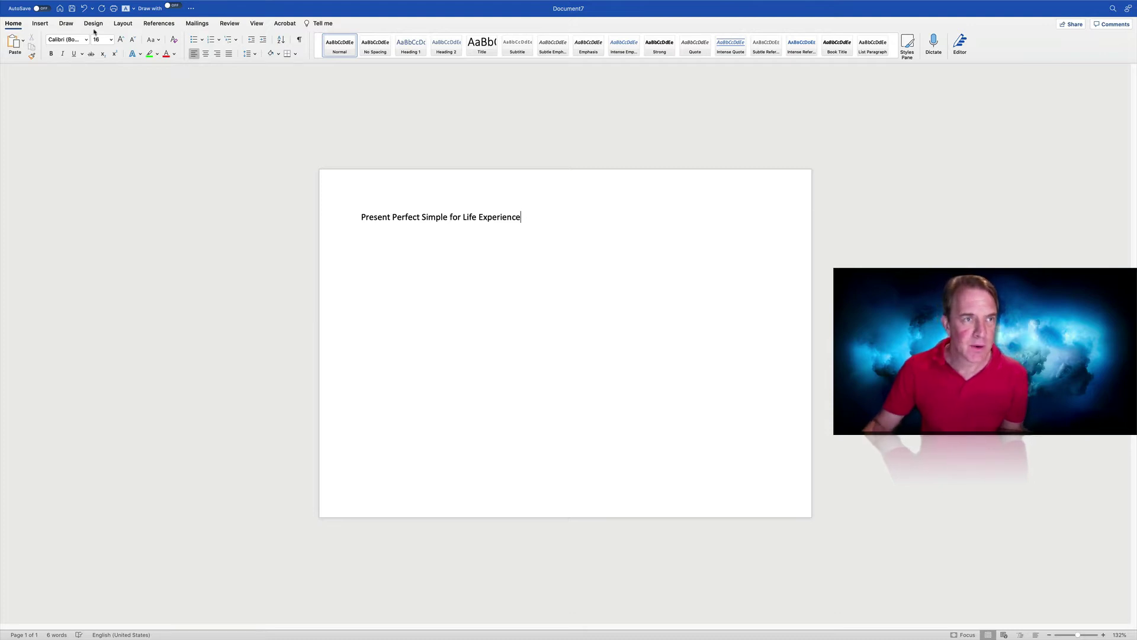
With a black Draw-tab pen, draw a long horizontal timeline with a vertical tick mark.
{"action": "left_click", "coordinate": [71, 24]}
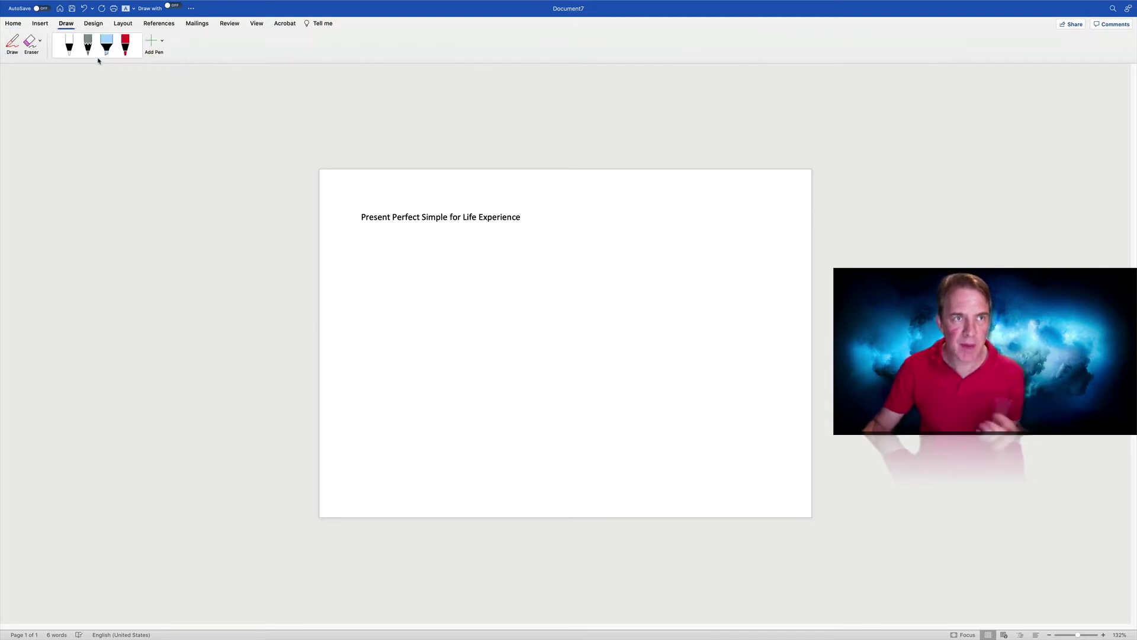
{"action": "left_click", "coordinate": [131, 53]}
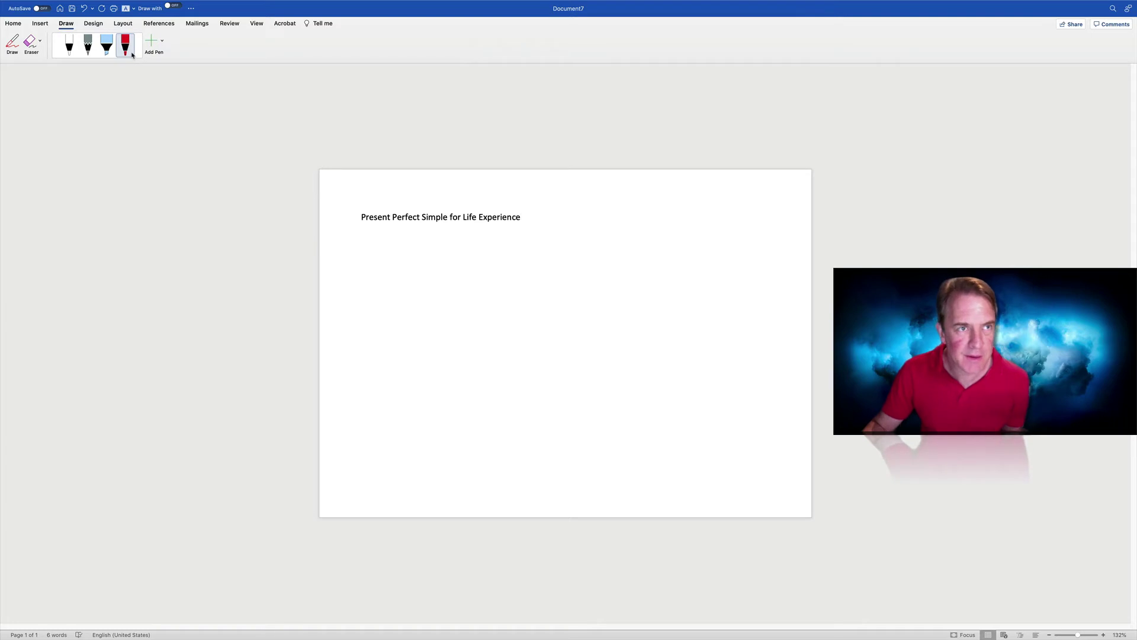
{"action": "left_click", "coordinate": [131, 55]}
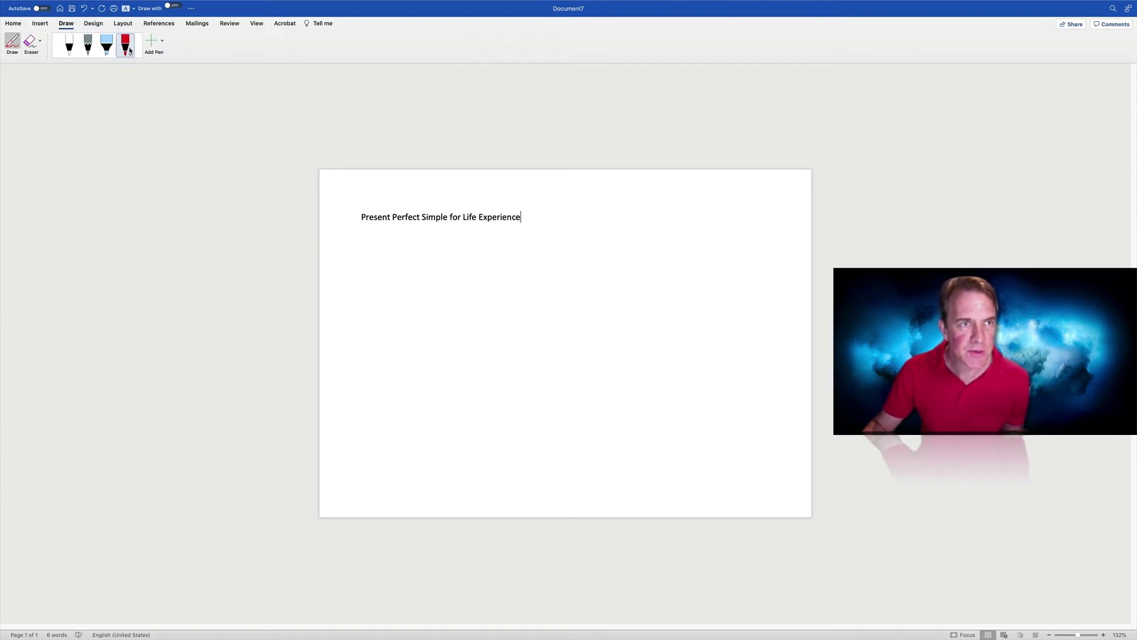
{"action": "left_click", "coordinate": [130, 52]}
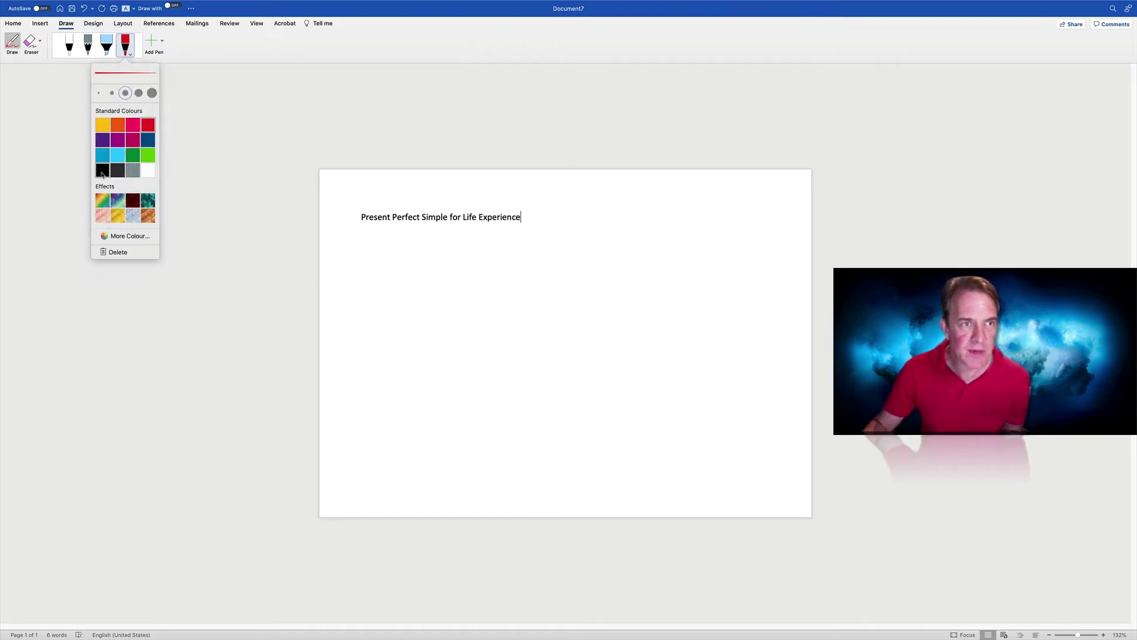
{"action": "left_click", "coordinate": [103, 171]}
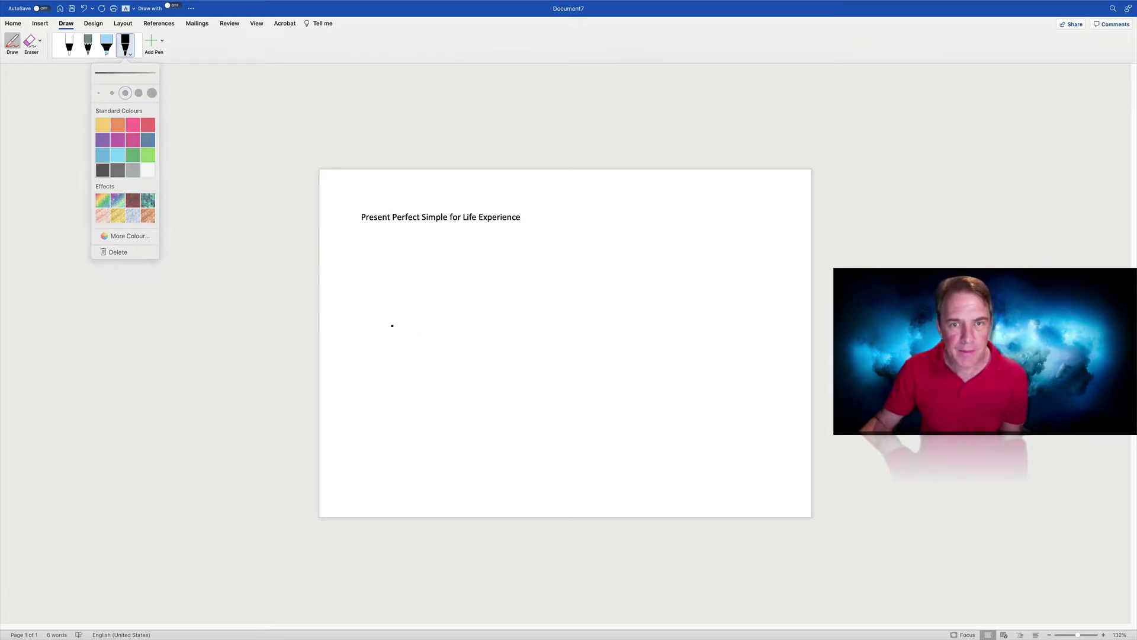
{"action": "left_click", "coordinate": [391, 324]}
{"action": "mouse_move", "coordinate": [356, 295]}
{"action": "left_mouse_down"}
{"action": "mouse_move", "coordinate": [734, 298]}
{"action": "mouse_move", "coordinate": [734, 316]}
{"action": "left_mouse_up"}
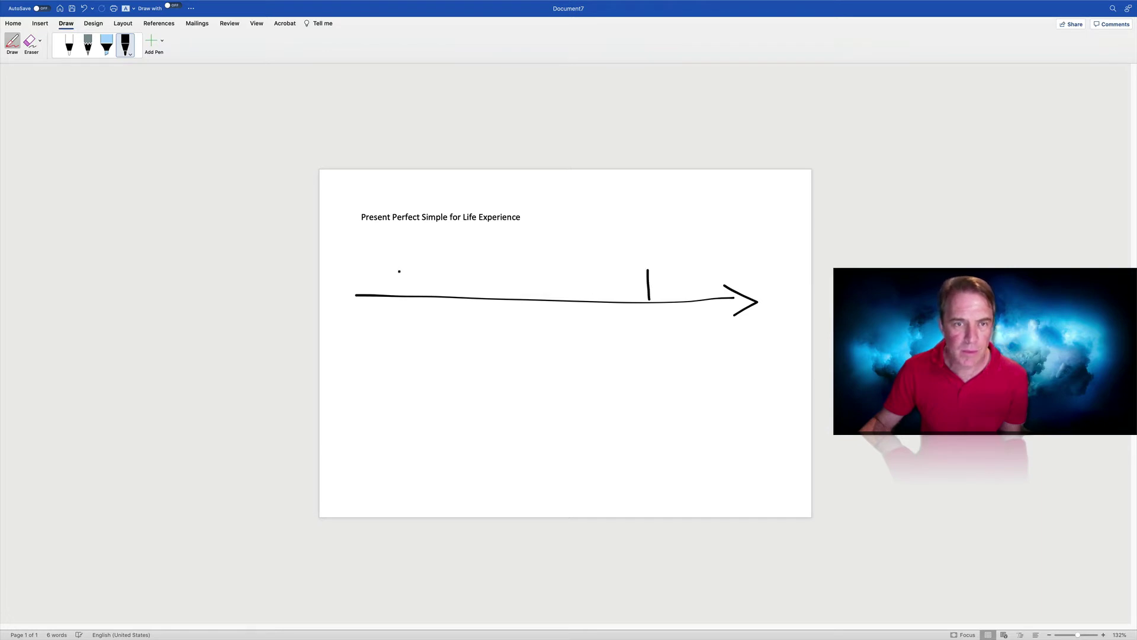
{"action": "left_click_drag", "start_coordinate": [401, 264], "coordinate": [403, 295]}
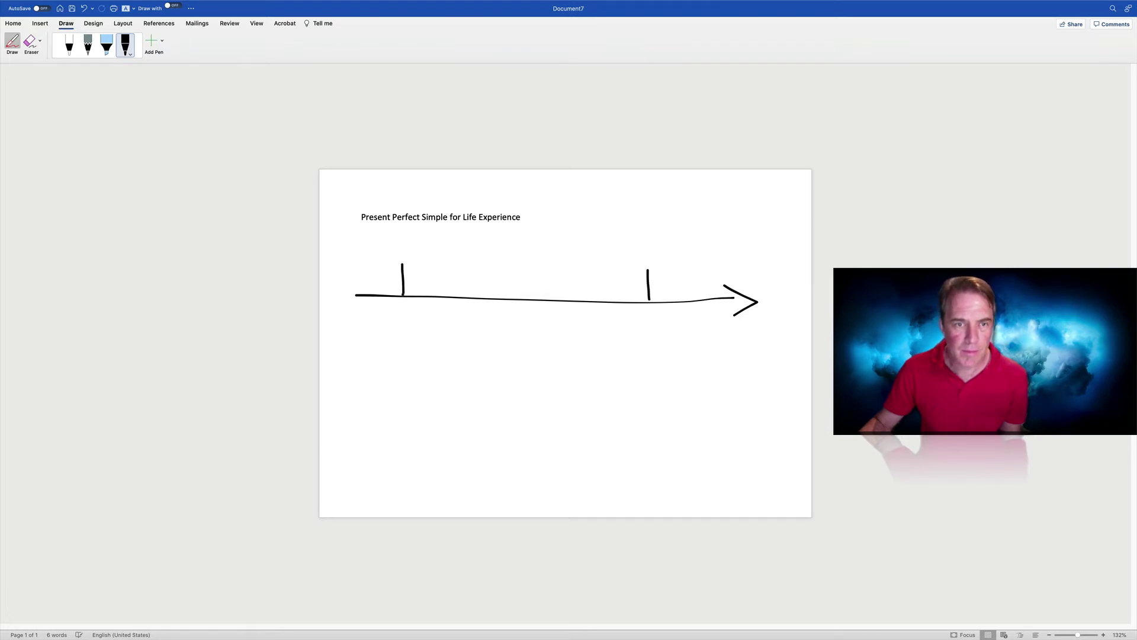
Switch the pen to green and draw a wavy line above the timeline ending in an arrowhead.
{"action": "left_click", "coordinate": [131, 55]}
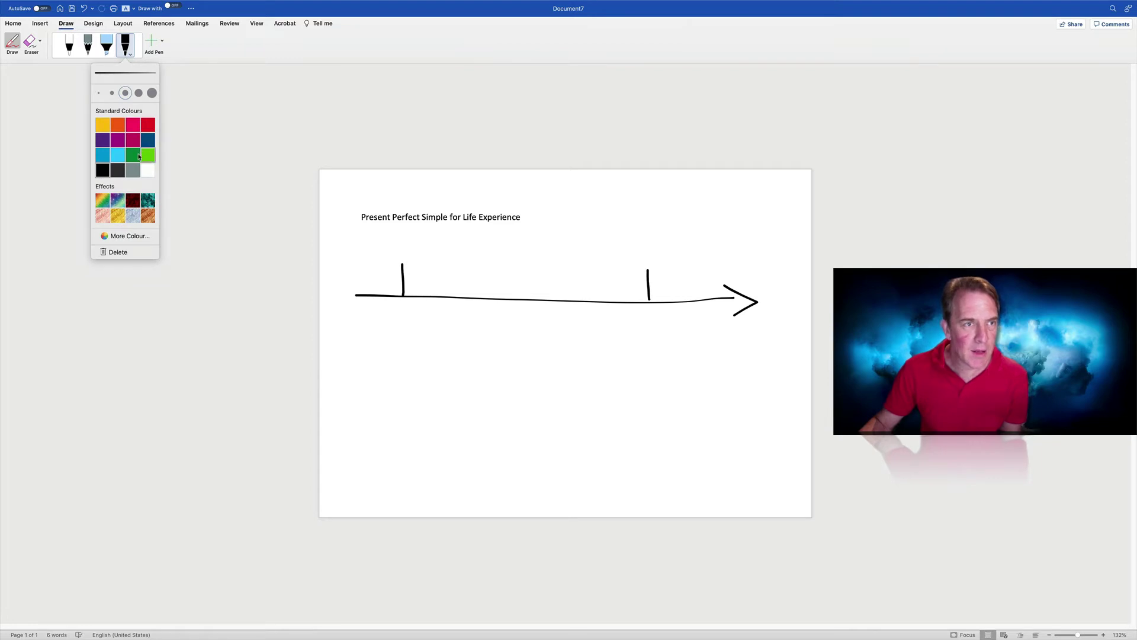
{"action": "left_click", "coordinate": [142, 157]}
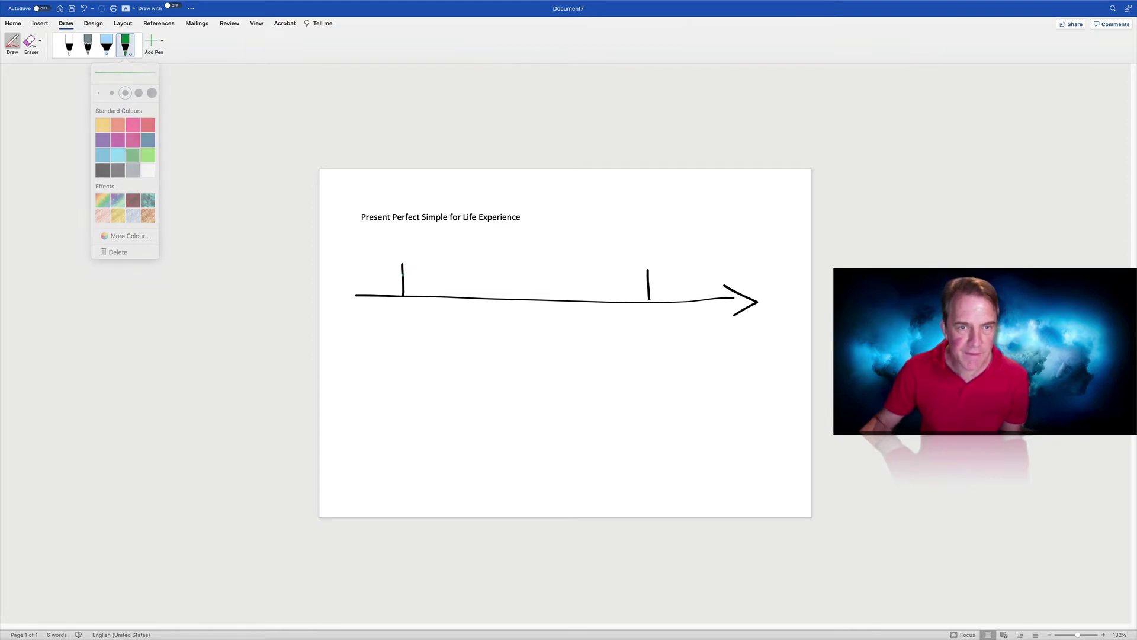
{"action": "left_click_drag", "start_coordinate": [403, 273], "coordinate": [659, 276]}
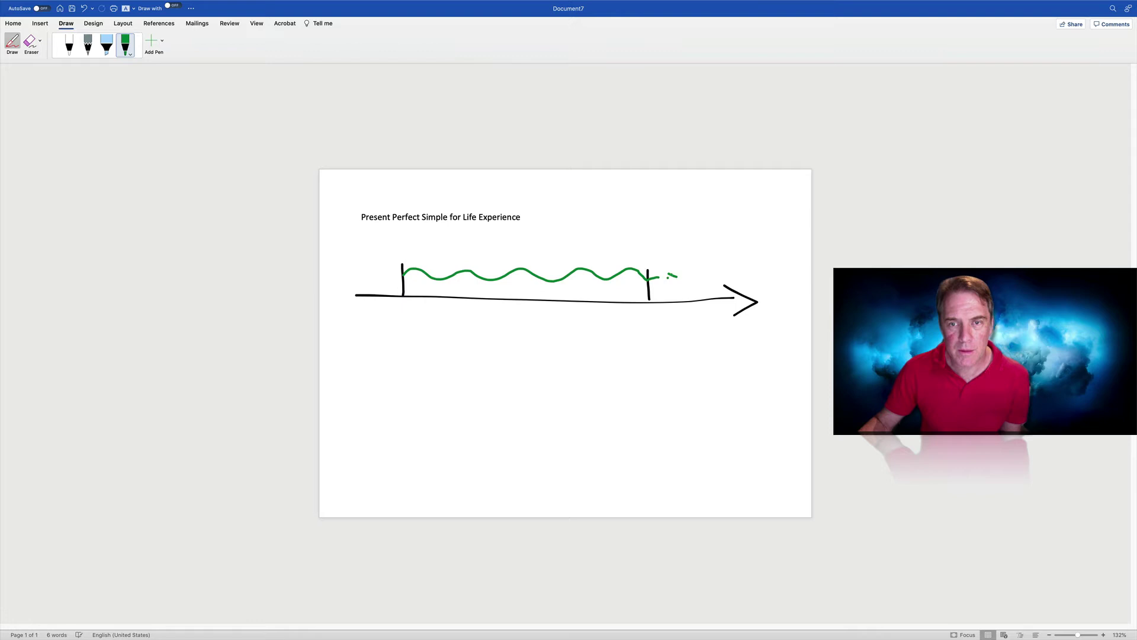
{"action": "left_click_drag", "start_coordinate": [662, 283], "coordinate": [675, 276]}
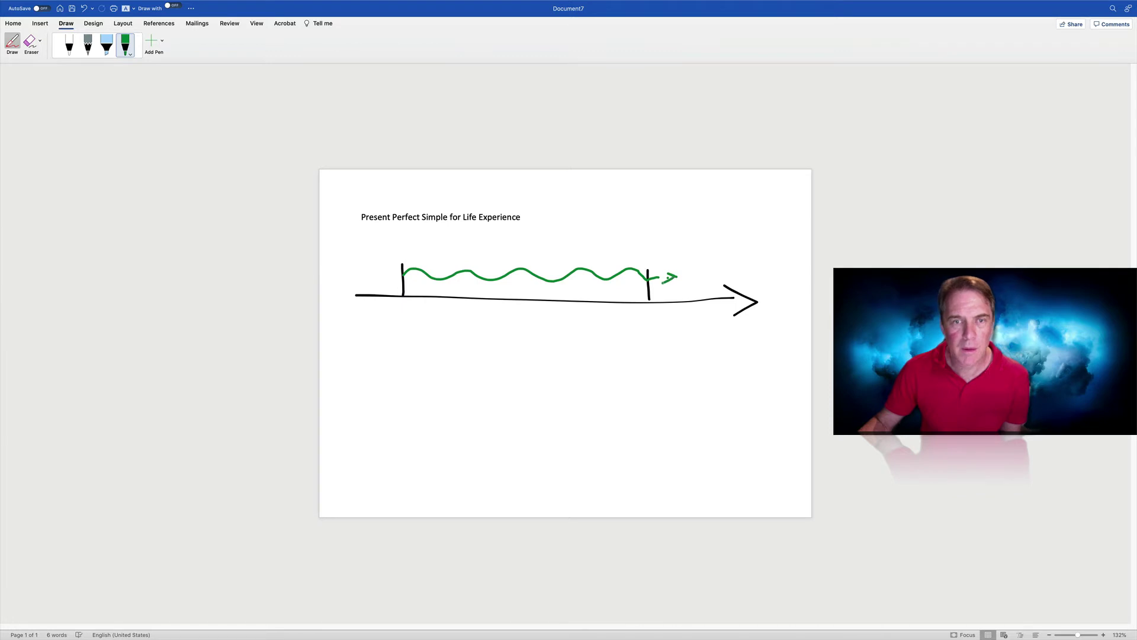
Draw a small text box above the wavy line containing a 22 pt question mark.
{"action": "left_click", "coordinate": [40, 23]}
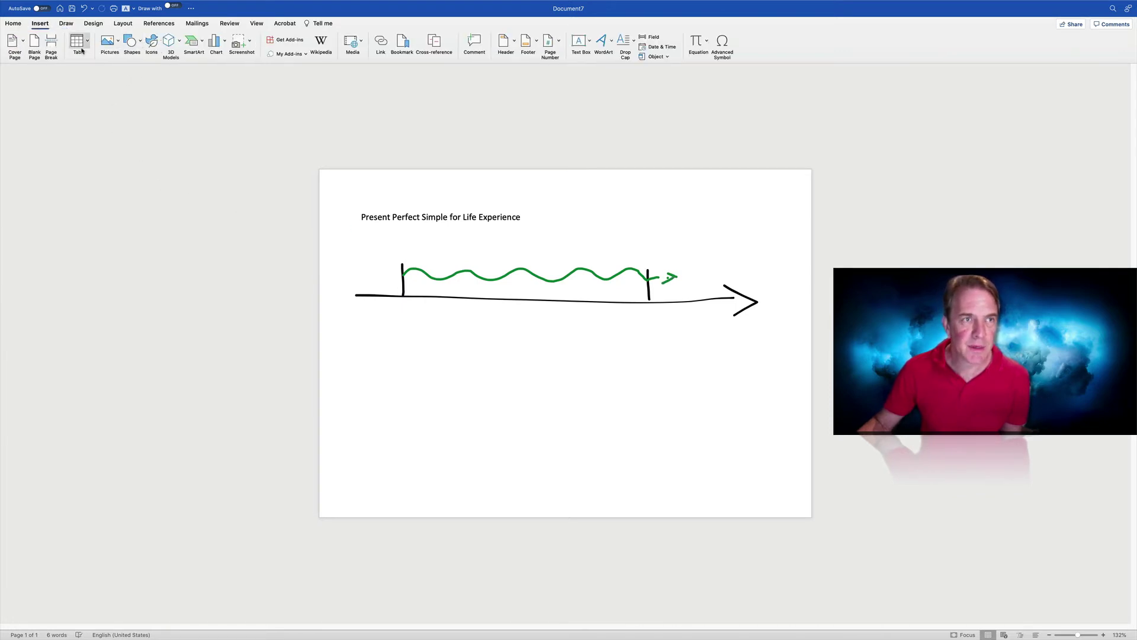
{"action": "left_click", "coordinate": [581, 46]}
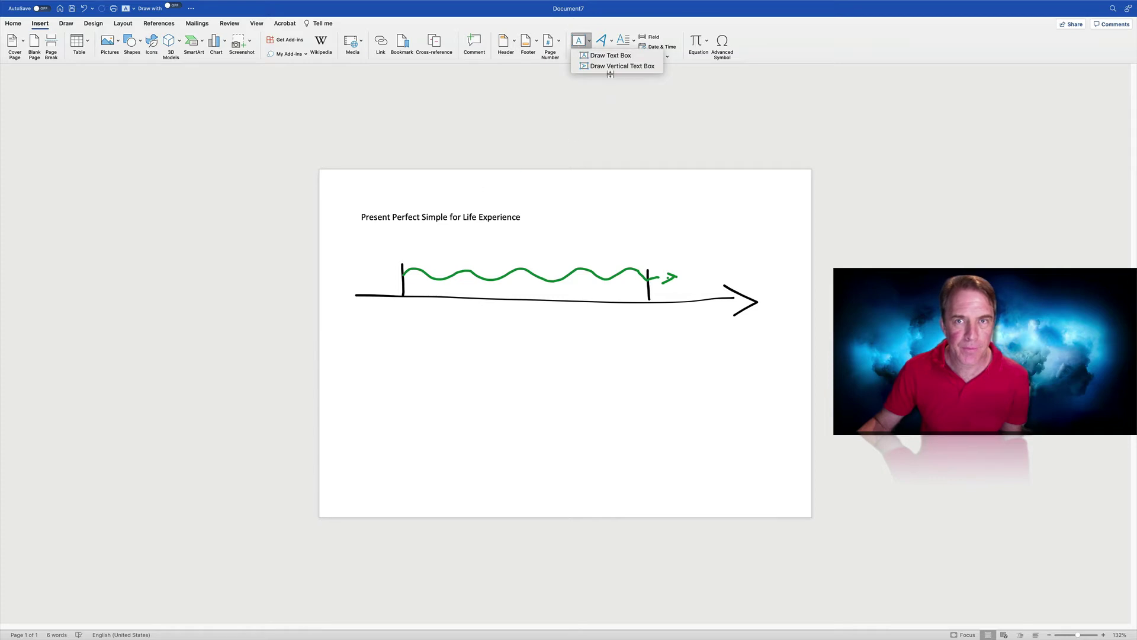
{"action": "left_click", "coordinate": [611, 57]}
{"action": "left_click_drag", "start_coordinate": [455, 249], "coordinate": [490, 268]}
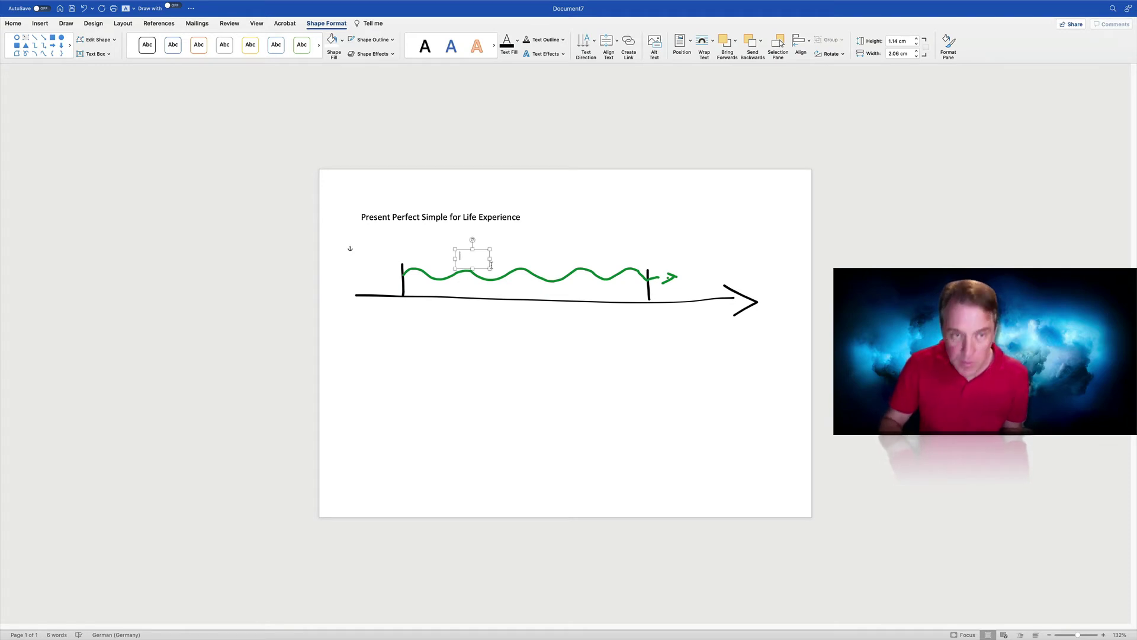
{"action": "type", "text": "?"}
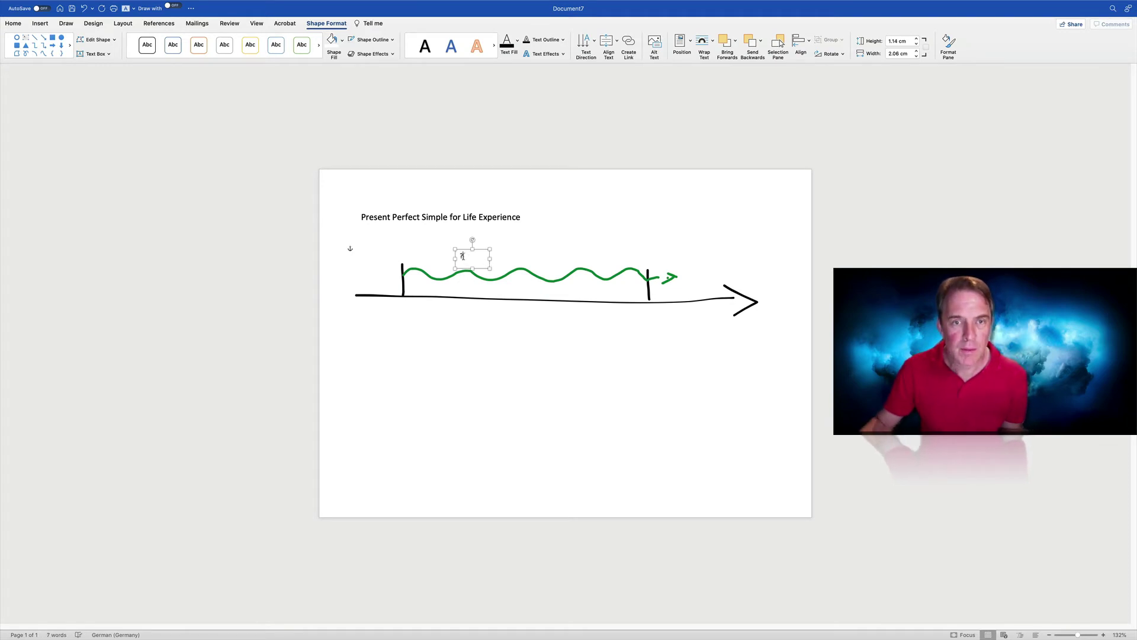
{"action": "left_click_drag", "start_coordinate": [466, 256], "coordinate": [459, 256]}
{"action": "left_click", "coordinate": [13, 23]}
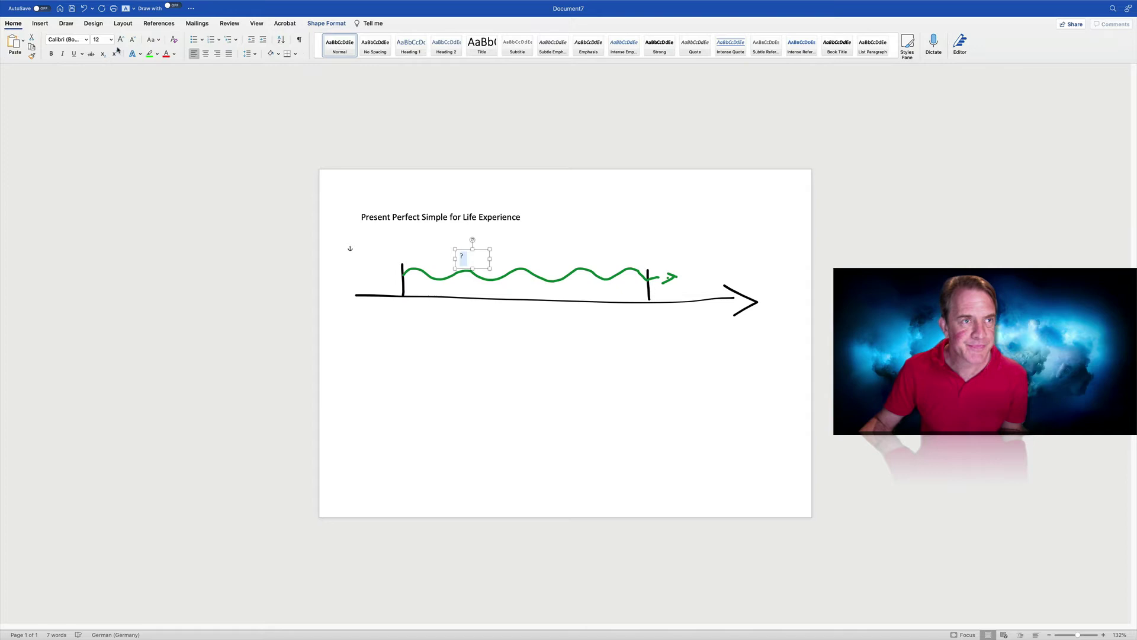
{"action": "left_click", "coordinate": [111, 39]}
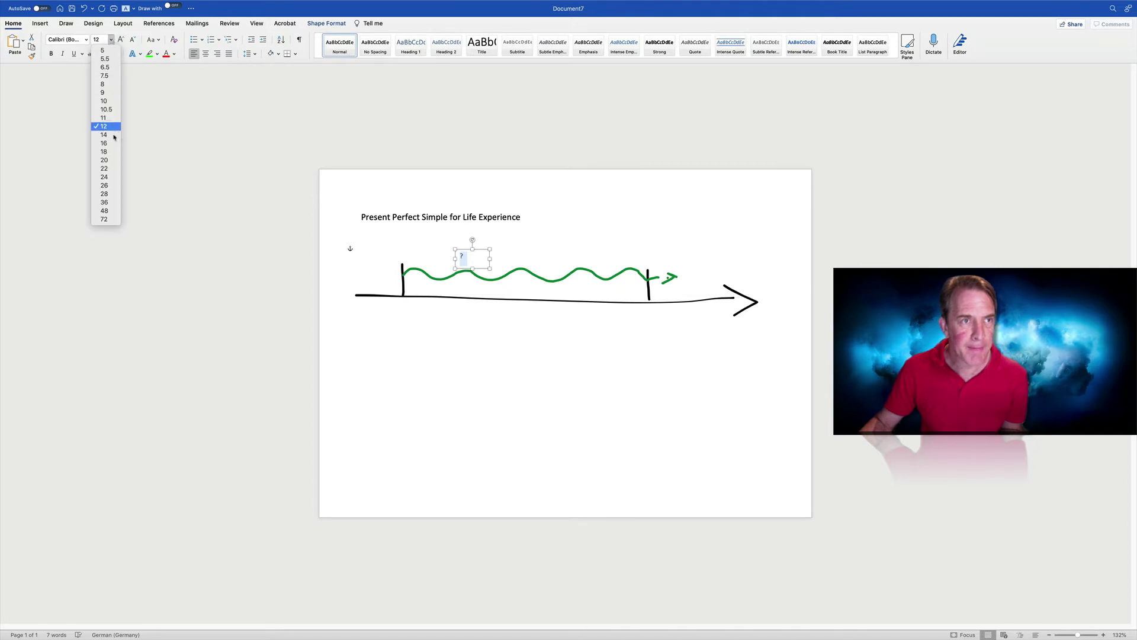
{"action": "left_click", "coordinate": [109, 168]}
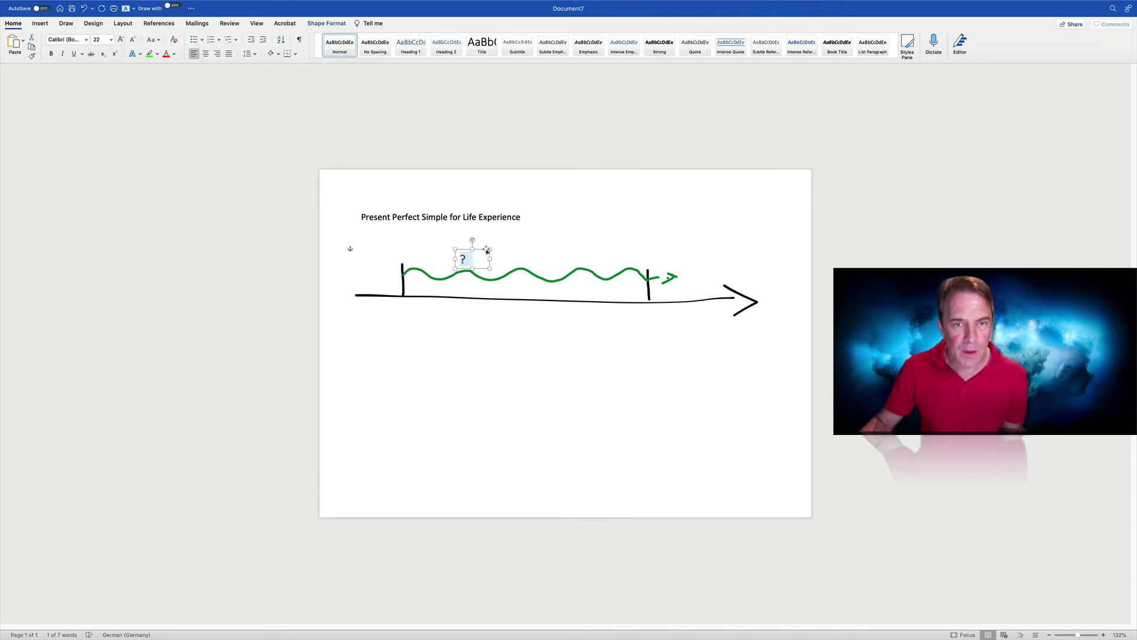
Position the ? box above the wave and paste two copies spaced along it.
{"action": "left_click_drag", "start_coordinate": [487, 251], "coordinate": [493, 246]}
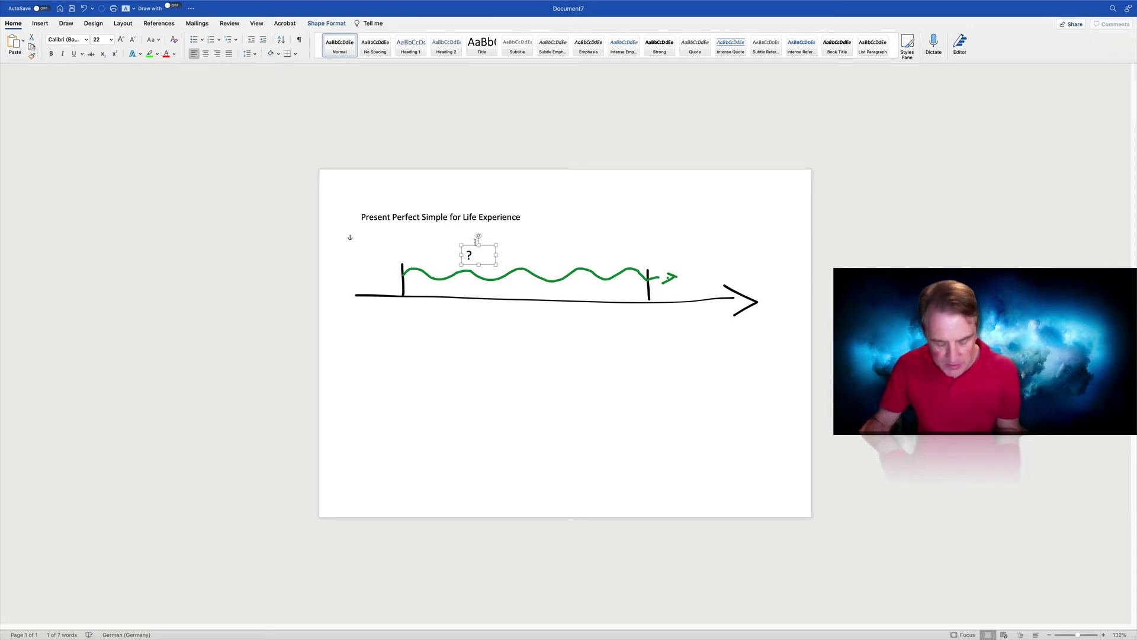
{"action": "key", "text": "super+c"}
{"action": "key", "text": "super+v"}
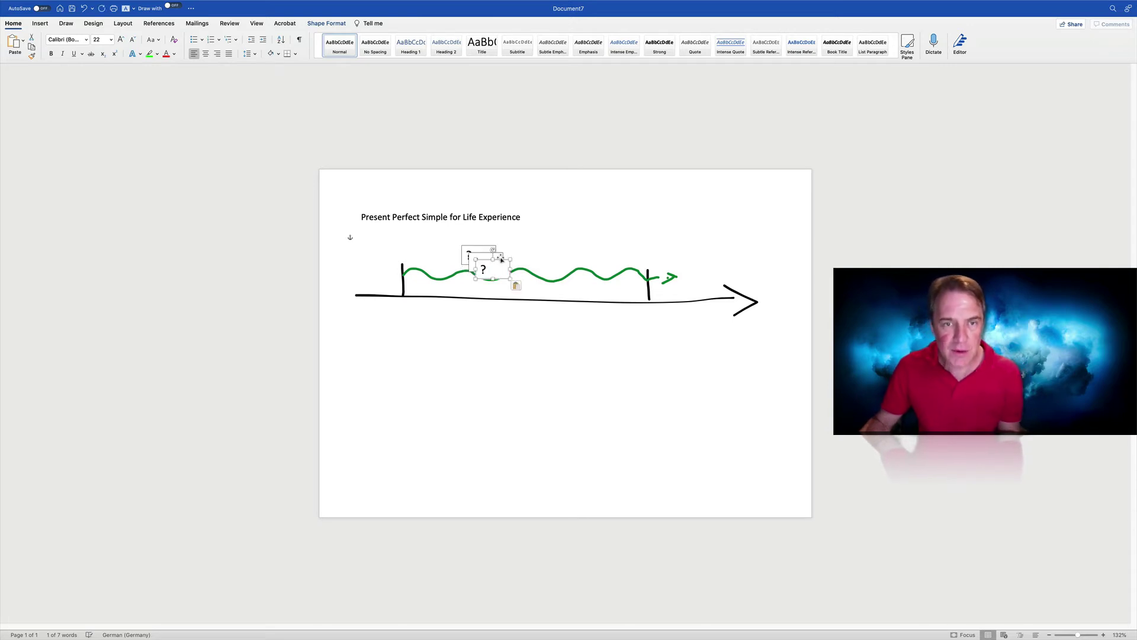
{"action": "left_click_drag", "start_coordinate": [495, 254], "coordinate": [594, 246]}
{"action": "key", "text": "super+v"}
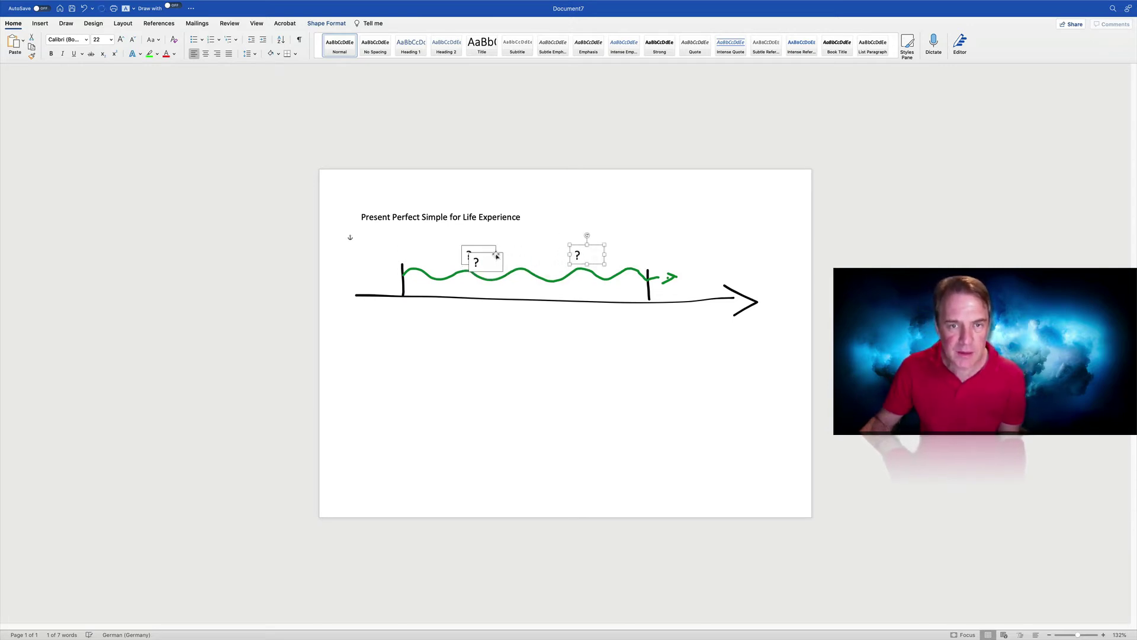
{"action": "left_click_drag", "start_coordinate": [494, 254], "coordinate": [585, 245]}
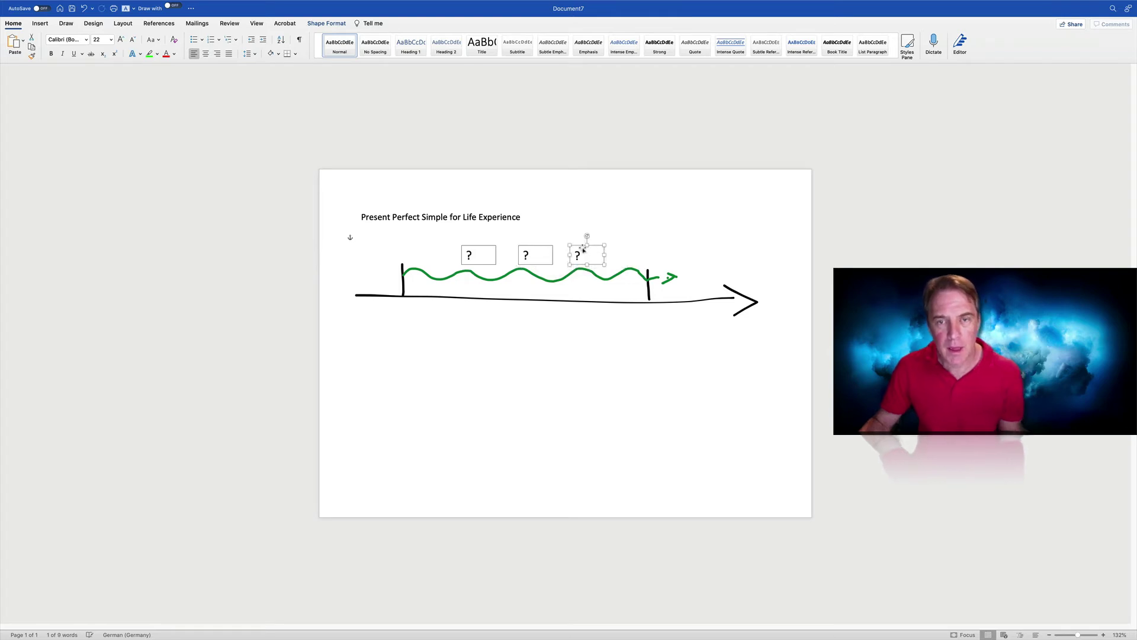
Paste a fourth box over the wave's right end, widen it and make it read 'now'.
{"action": "key", "text": "super+v"}
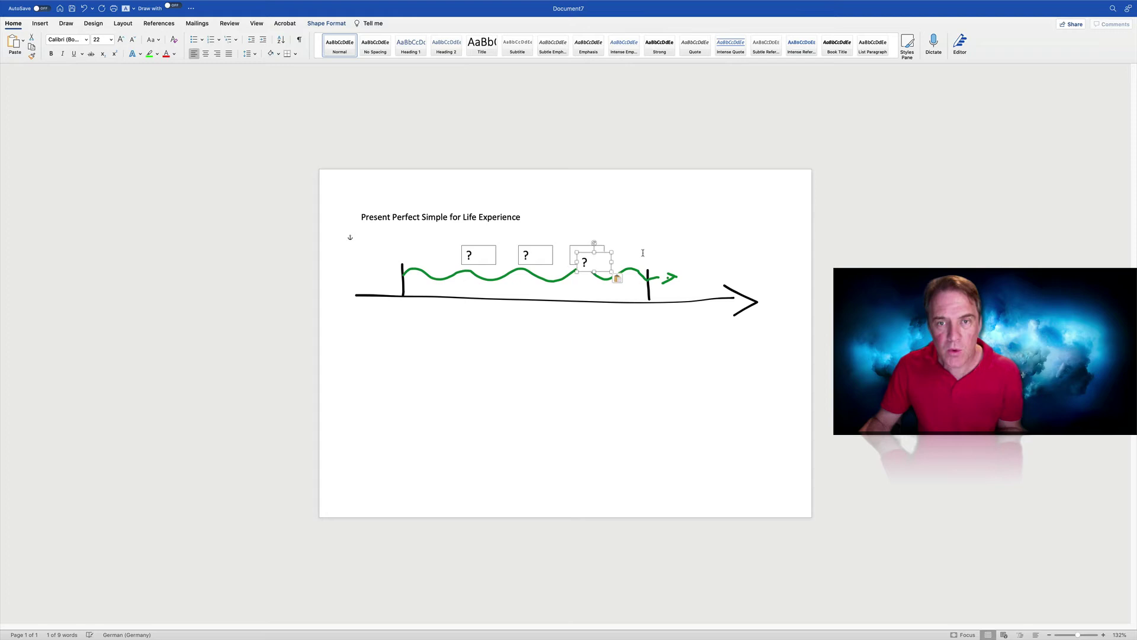
{"action": "left_click_drag", "start_coordinate": [597, 252], "coordinate": [680, 255]}
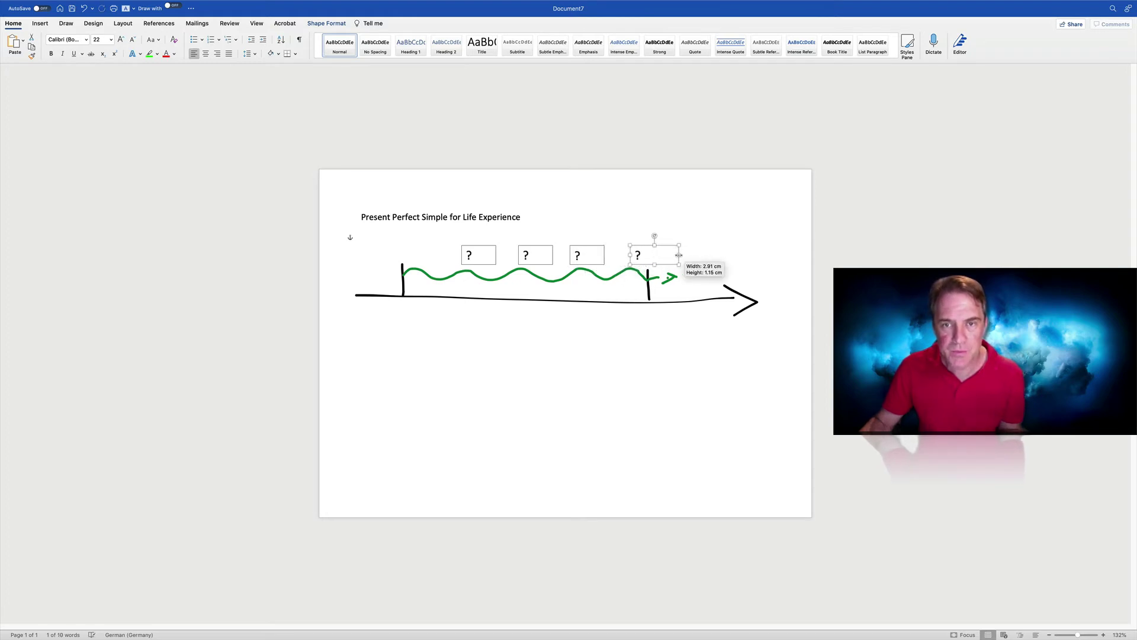
{"action": "left_click", "coordinate": [640, 253]}
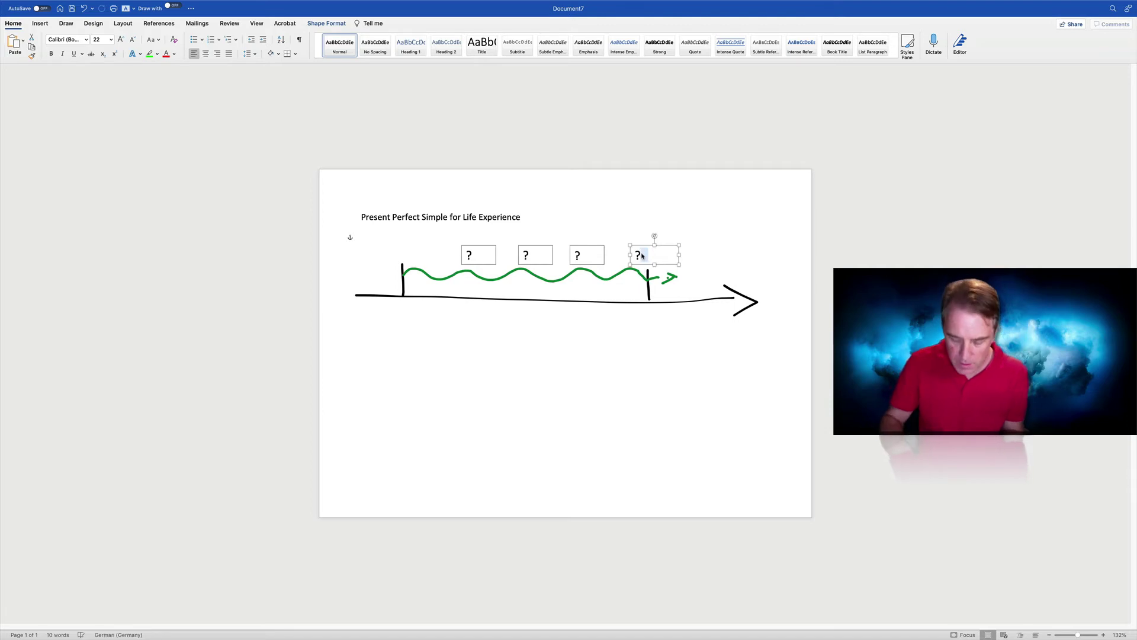
{"action": "type", "text": "now"}
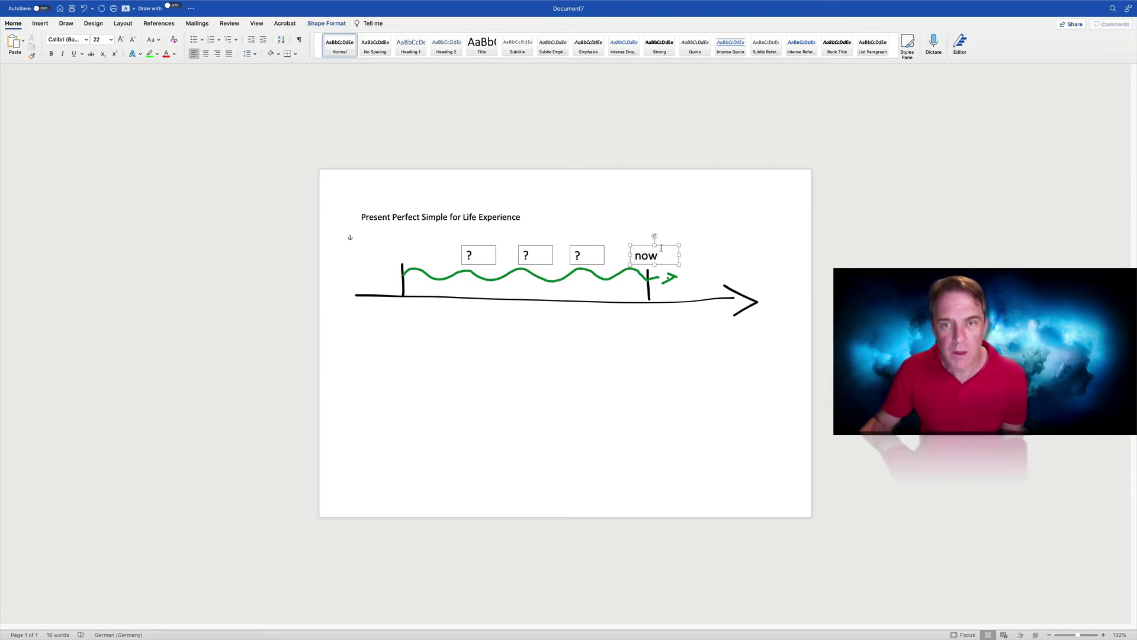
{"action": "left_click", "coordinate": [664, 247]}
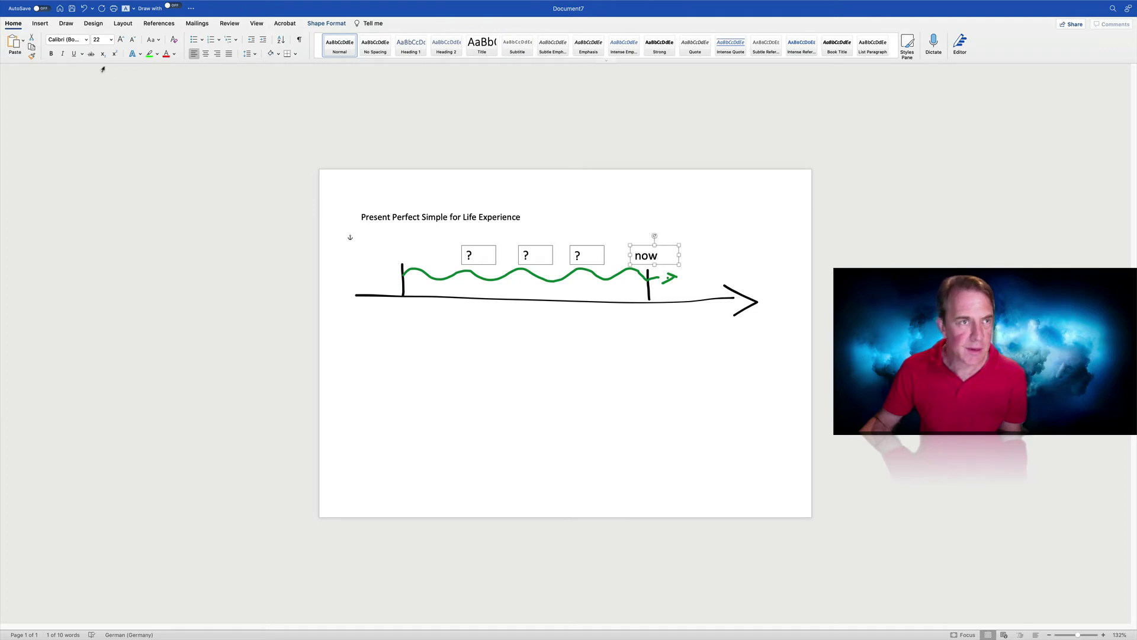
Draw a wide text box below the timeline and type 'I've been to Hong Kong three times.'.
{"action": "left_click", "coordinate": [40, 24]}
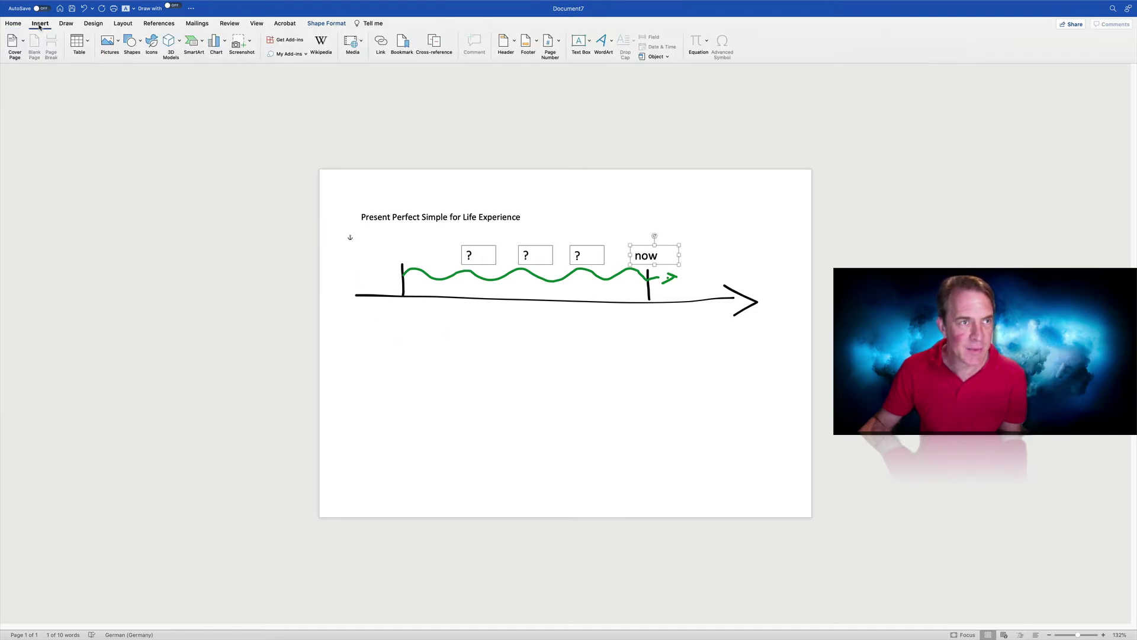
{"action": "left_click", "coordinate": [577, 44]}
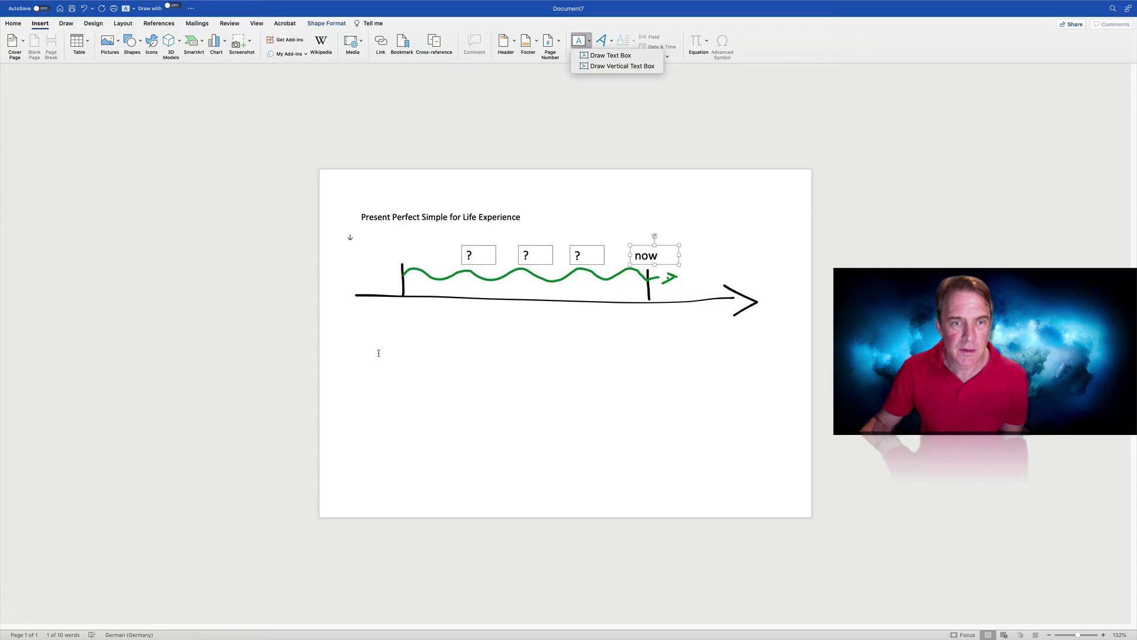
{"action": "left_click", "coordinate": [604, 54]}
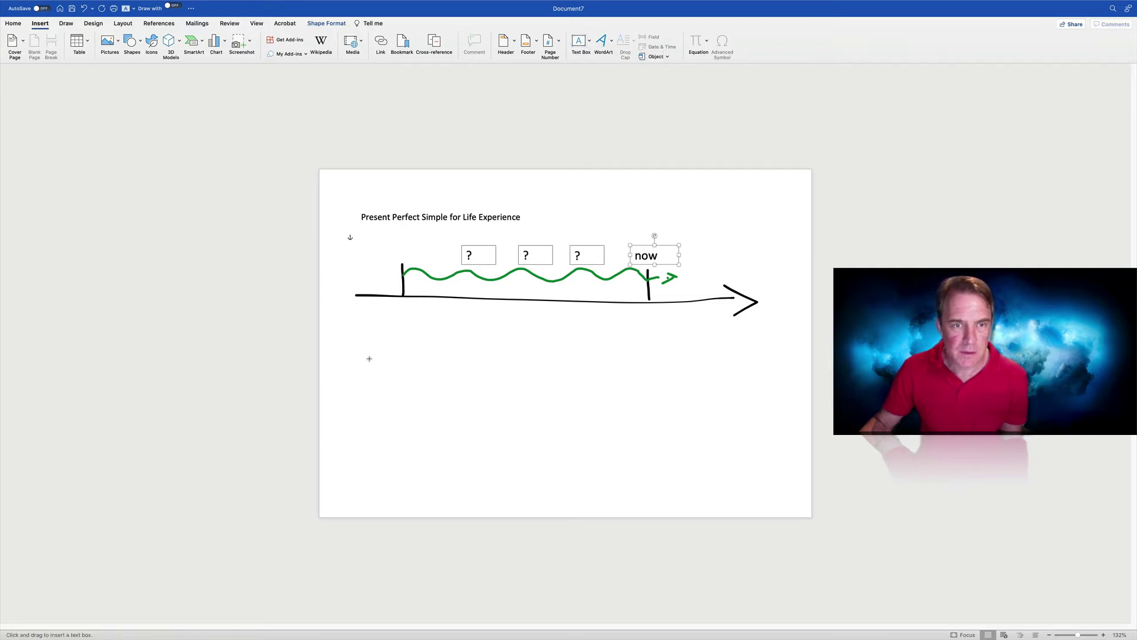
{"action": "left_click_drag", "start_coordinate": [369, 358], "coordinate": [768, 398]}
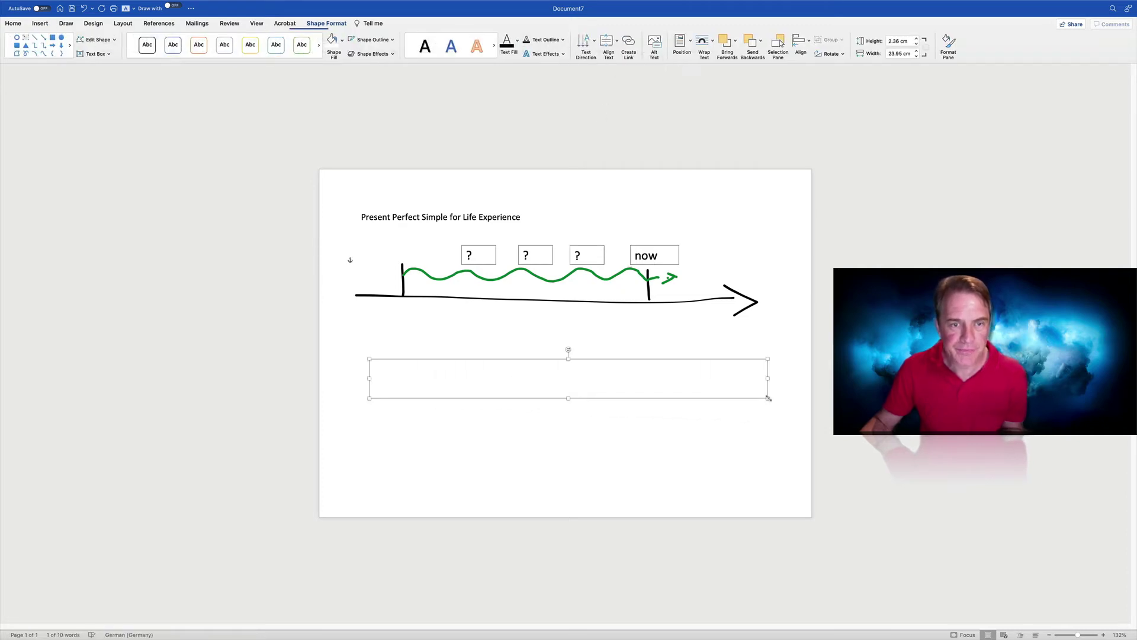
{"action": "type", "text": "I'v"}
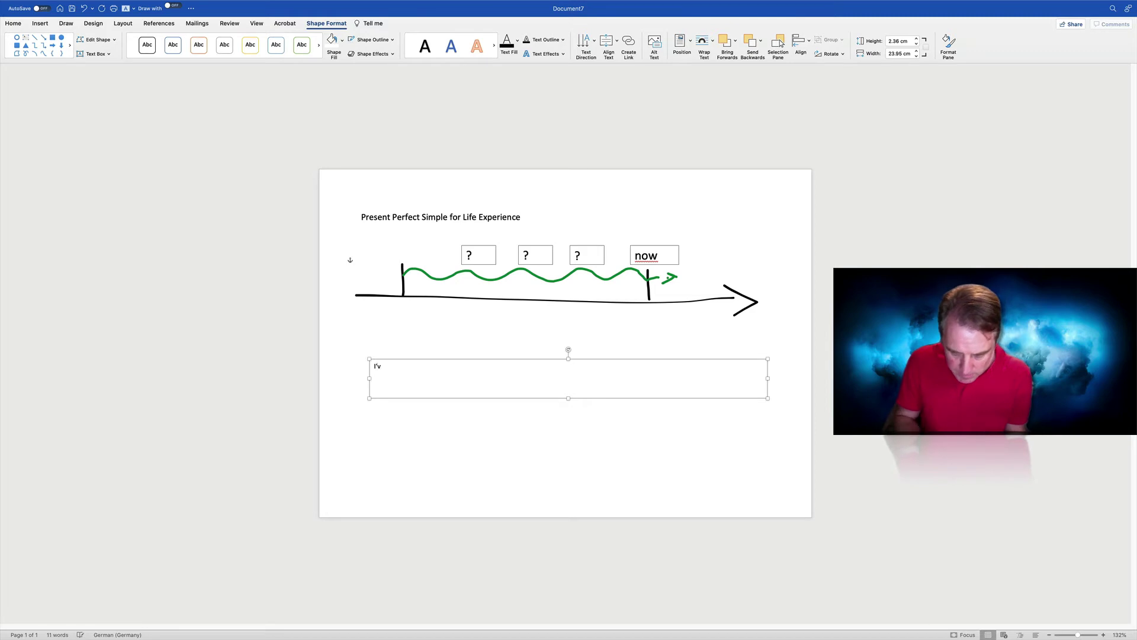
{"action": "type", "text": "e been to H"}
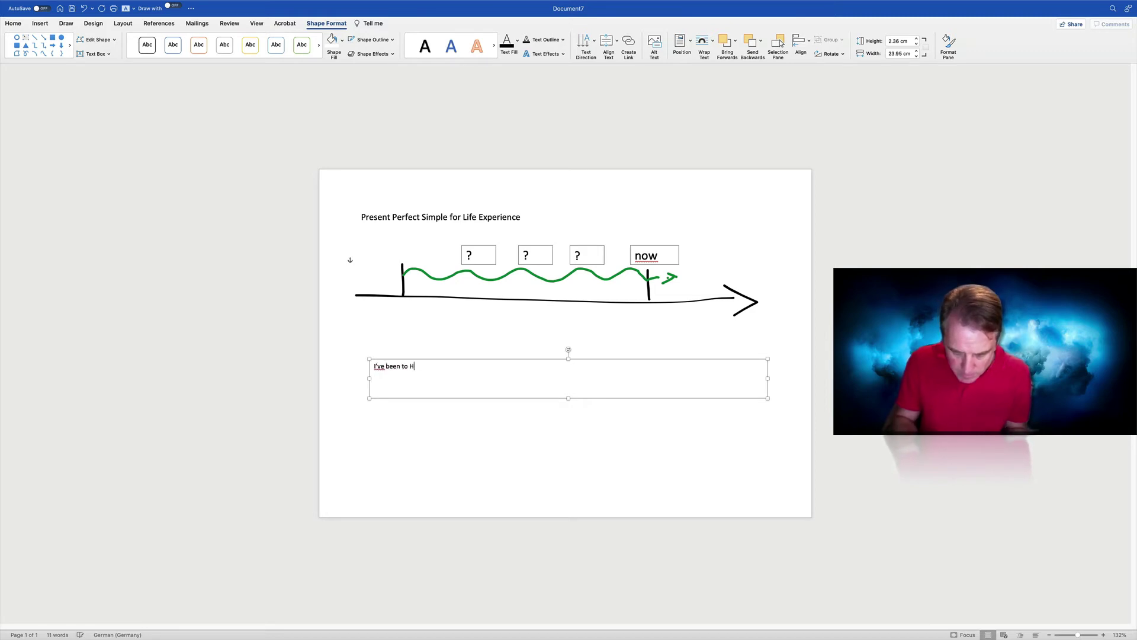
{"action": "type", "text": "ong Kong "}
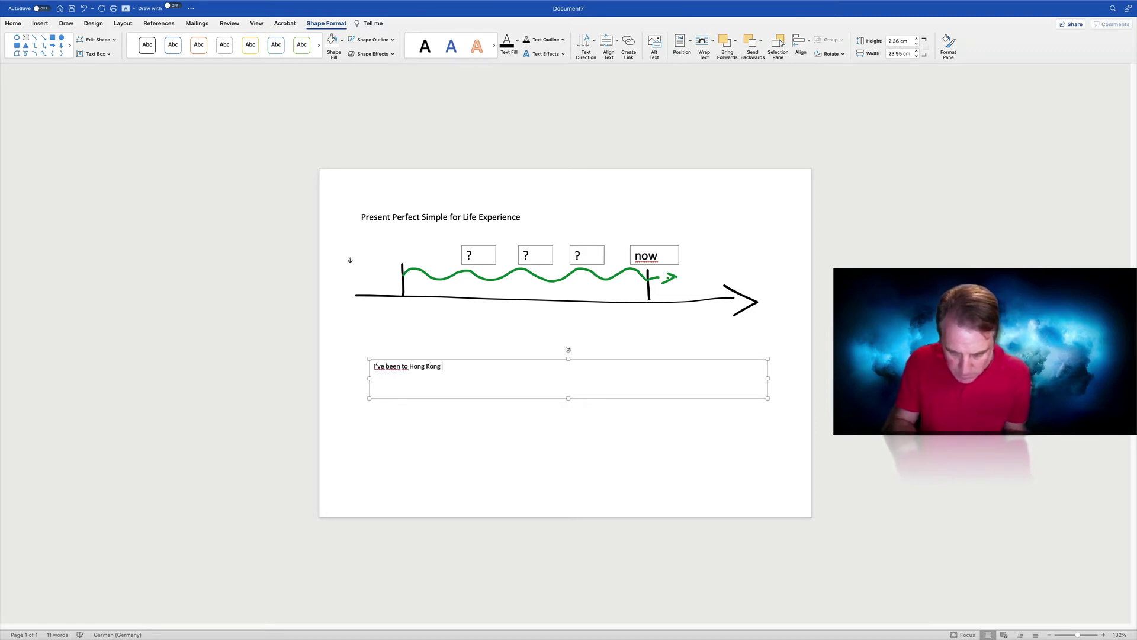
{"action": "type", "text": "three tim"}
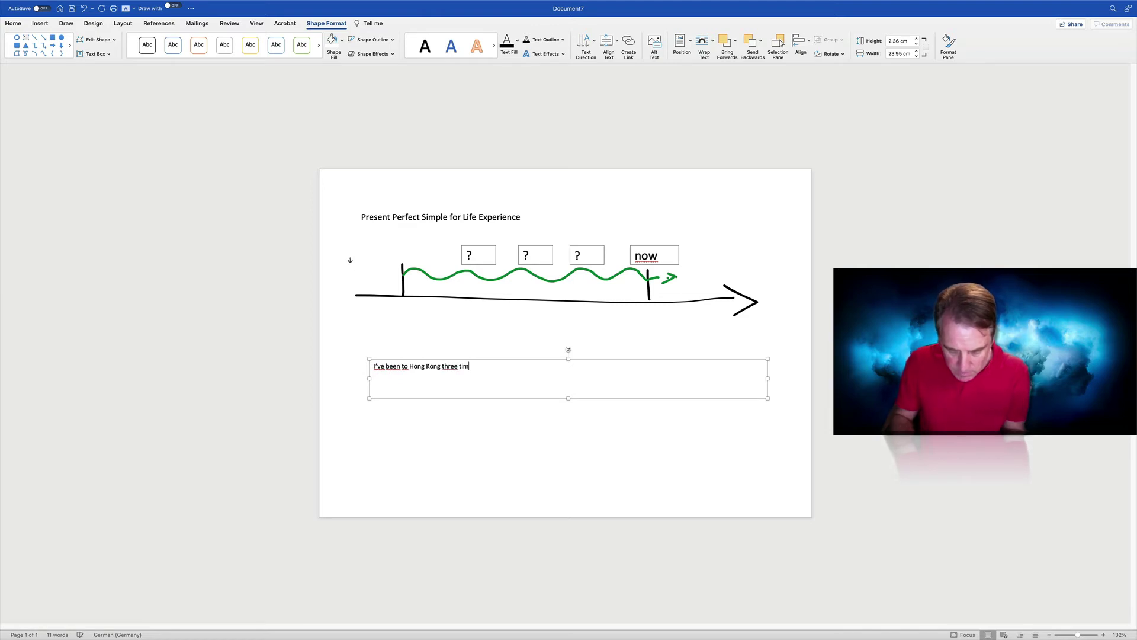
{"action": "type", "text": "es."}
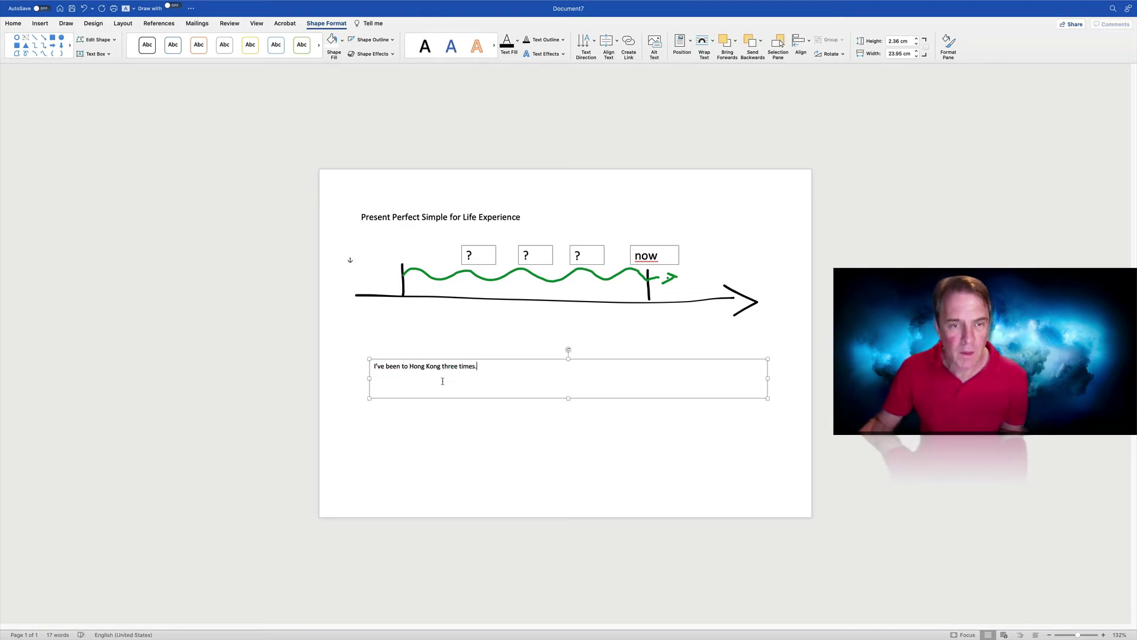
Set the example sentence in the text box to 26 pt.
{"action": "left_click_drag", "start_coordinate": [373, 367], "coordinate": [503, 368]}
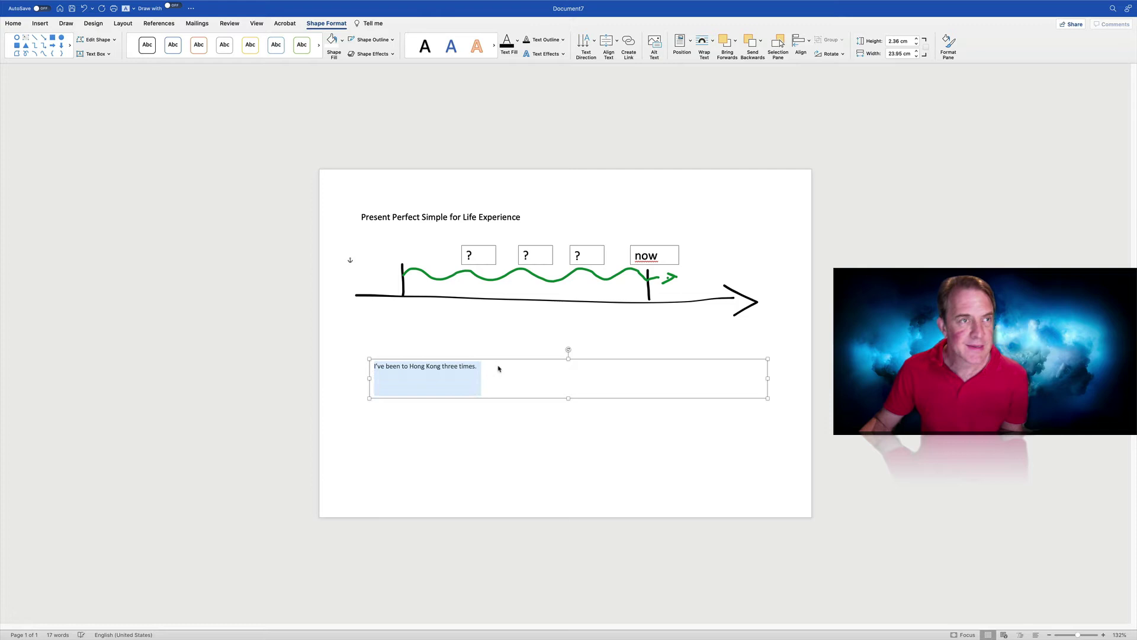
{"action": "left_click", "coordinate": [12, 24]}
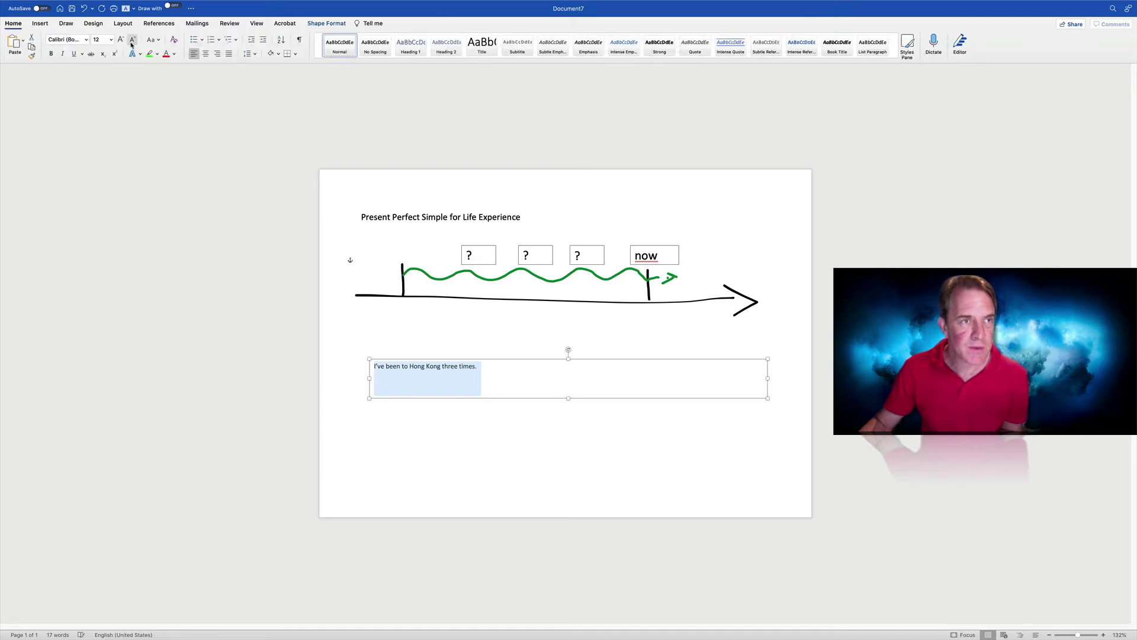
{"action": "left_click", "coordinate": [111, 39]}
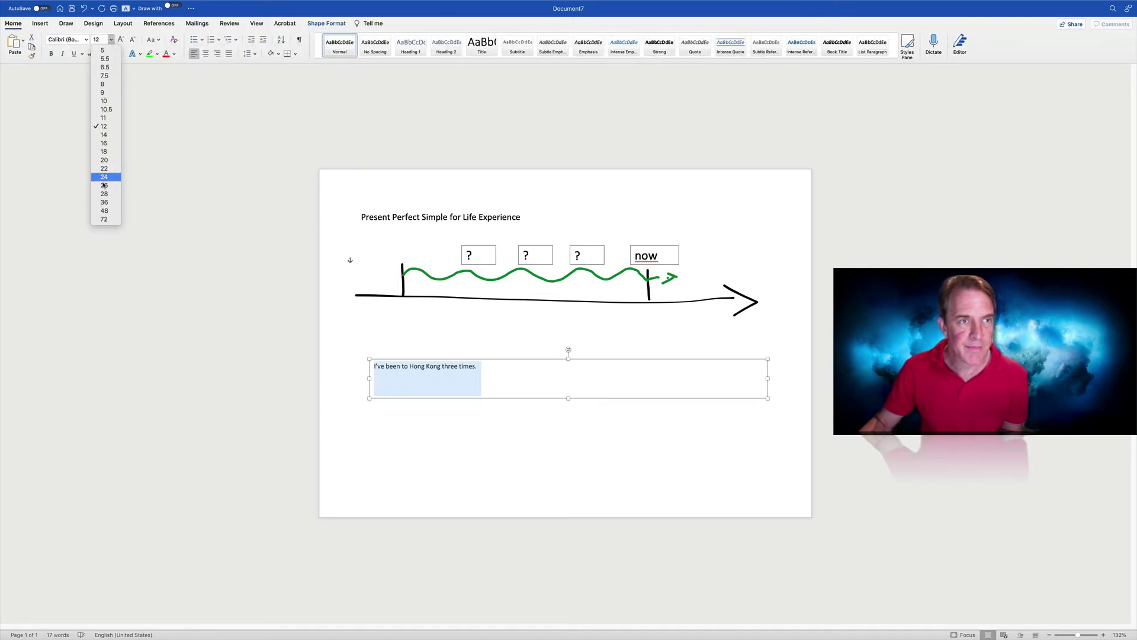
{"action": "left_click", "coordinate": [104, 185]}
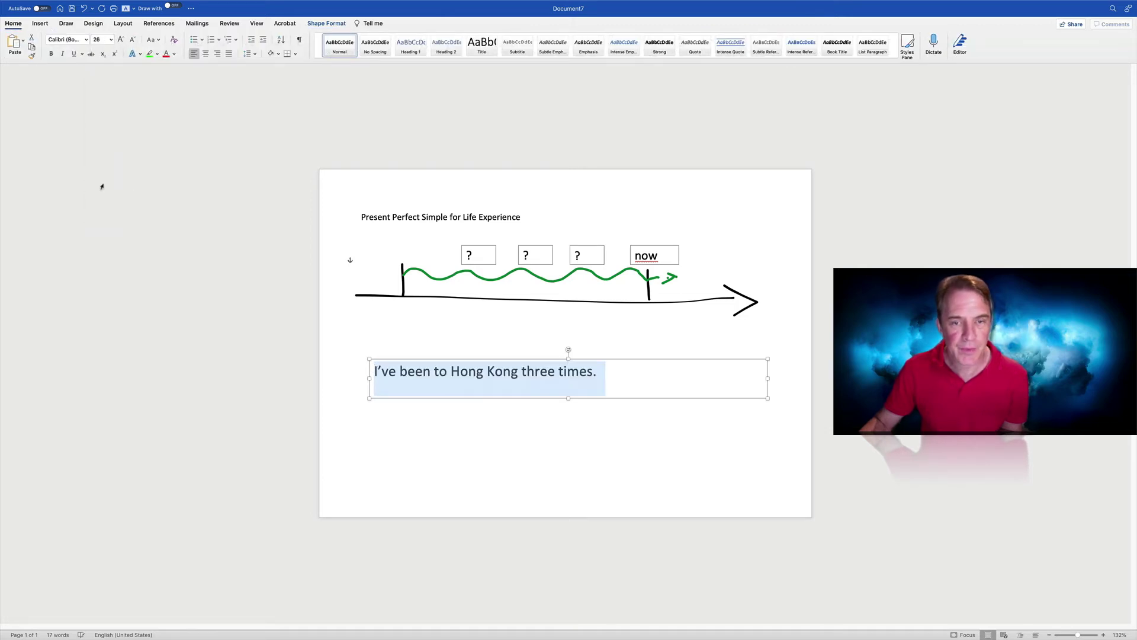
{"action": "left_click", "coordinate": [536, 321]}
Set the title Present Perfect Simple for Life Experience to 36 pt.
{"action": "left_click_drag", "start_coordinate": [362, 217], "coordinate": [574, 224]}
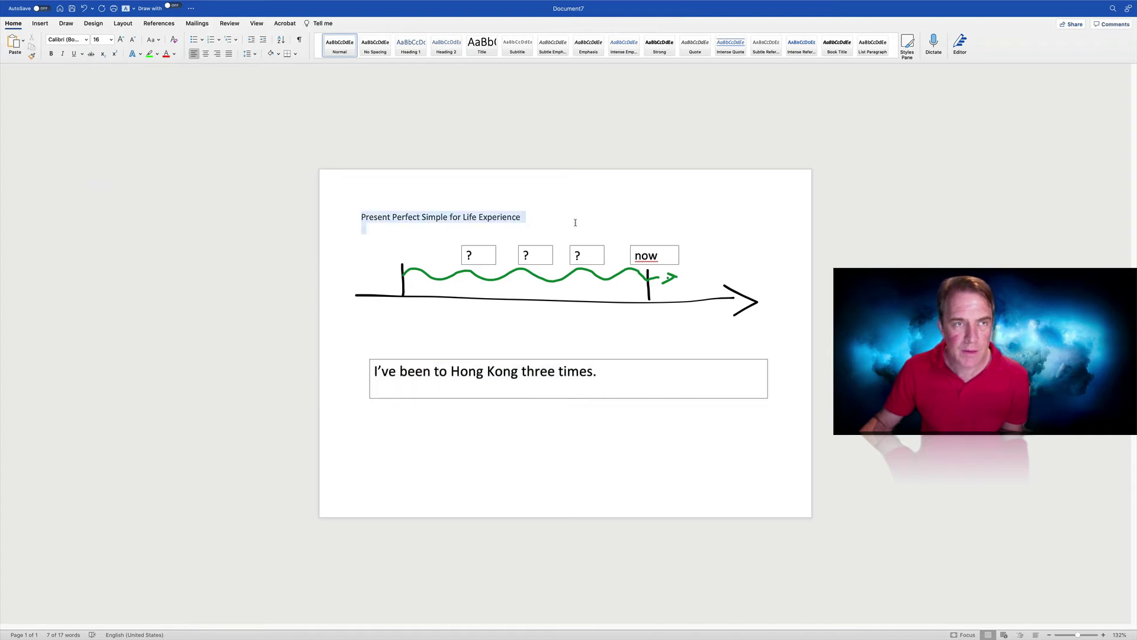
{"action": "left_click", "coordinate": [110, 39]}
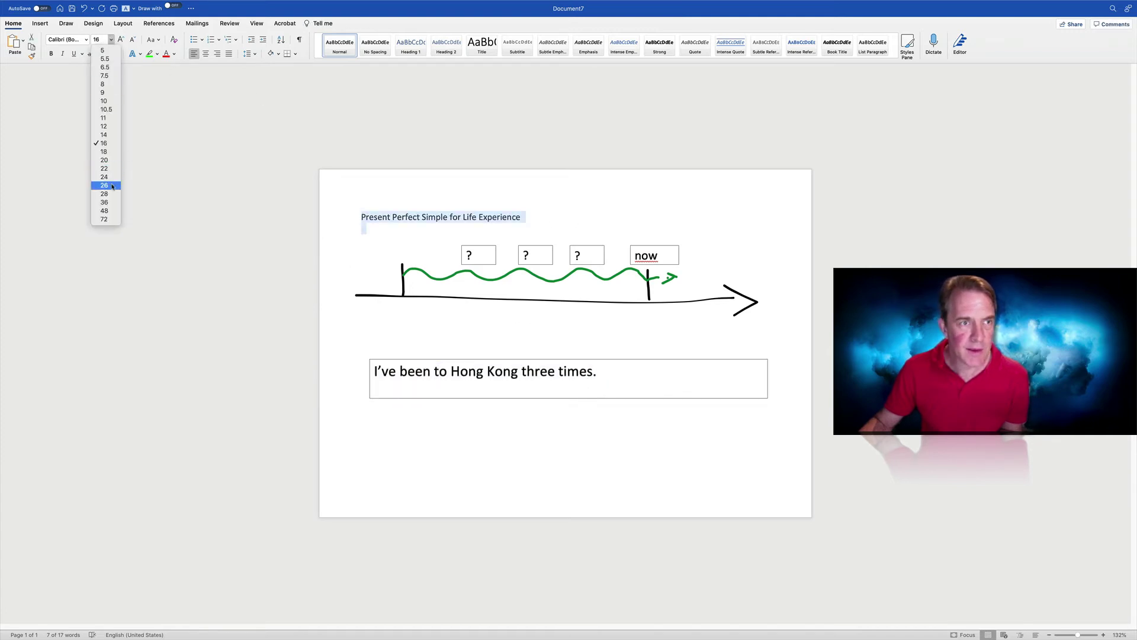
{"action": "left_click", "coordinate": [106, 202]}
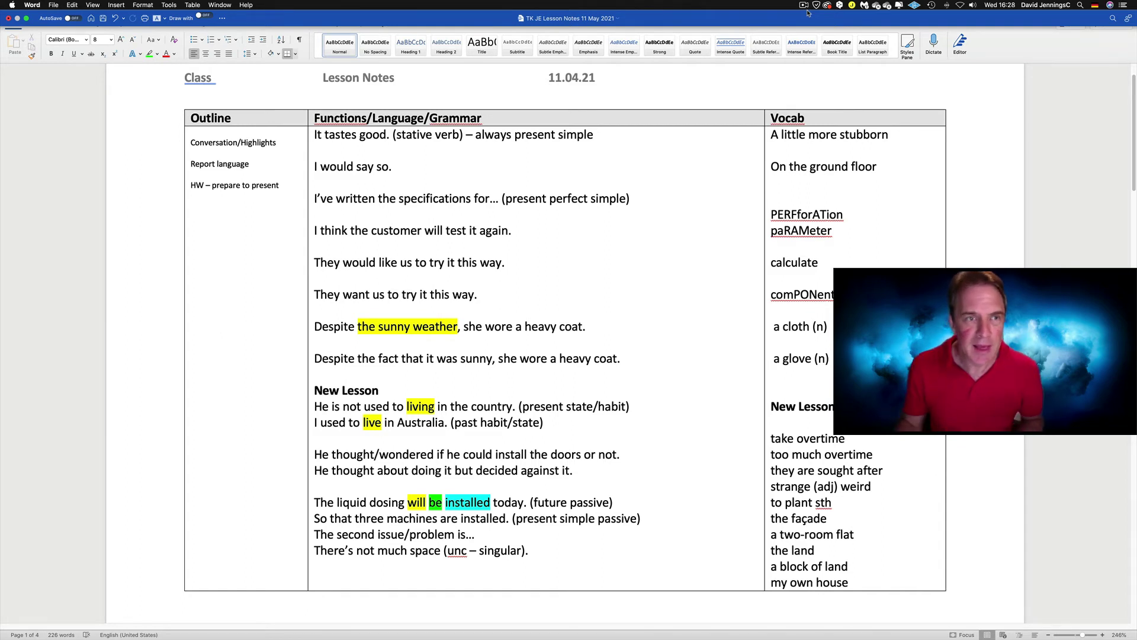
{"action": "left_click_drag", "start_coordinate": [231, 116], "coordinate": [192, 119]}
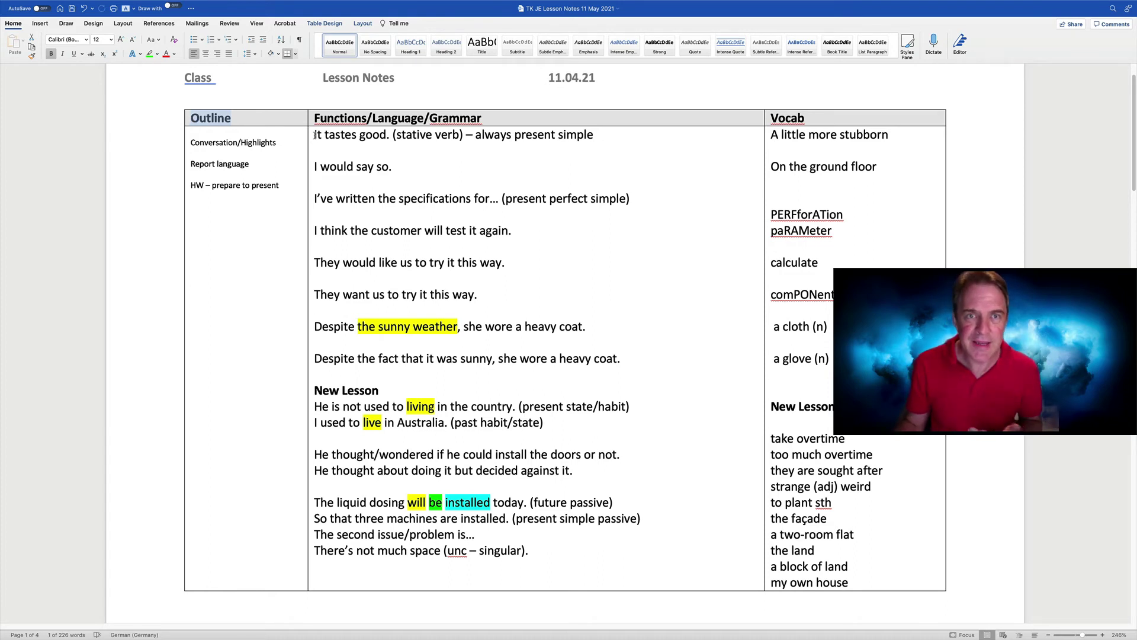
Shrink the older Grammar sentences from It tastes good down to 8 pt.
{"action": "left_click_drag", "start_coordinate": [314, 135], "coordinate": [545, 424]}
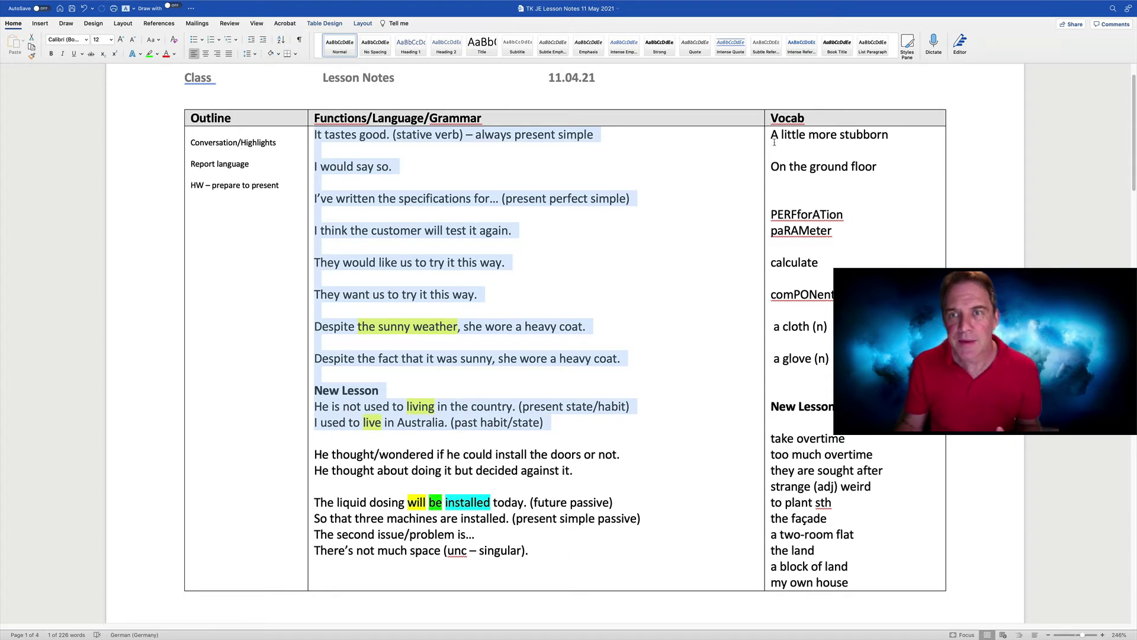
{"action": "left_click_drag", "start_coordinate": [772, 135], "coordinate": [773, 391]}
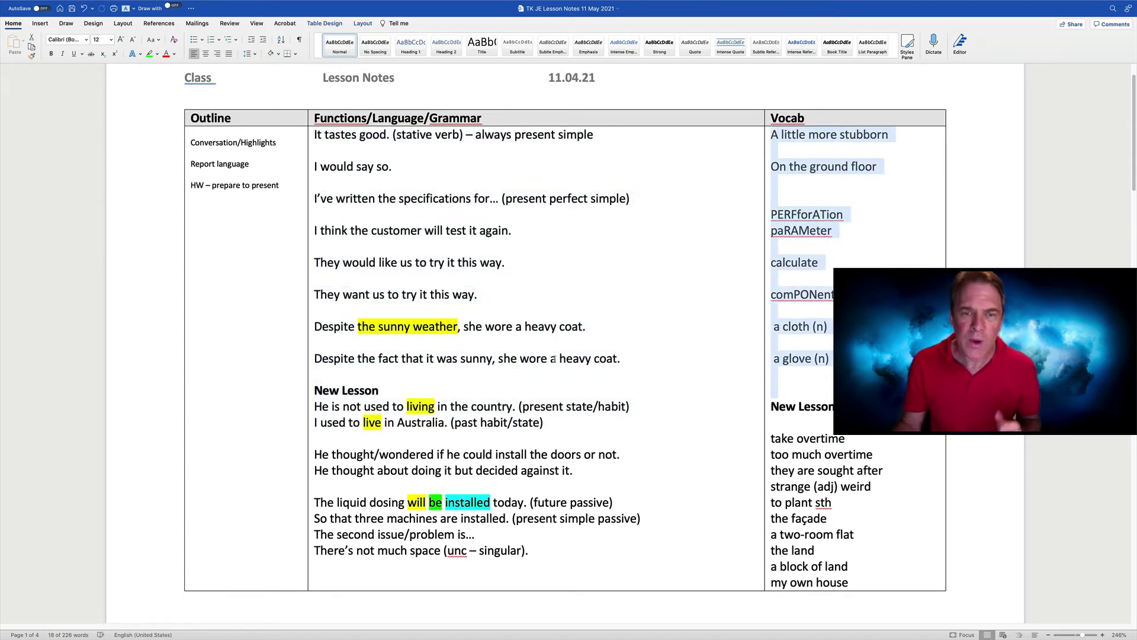
{"action": "left_click_drag", "start_coordinate": [634, 358], "coordinate": [314, 135]}
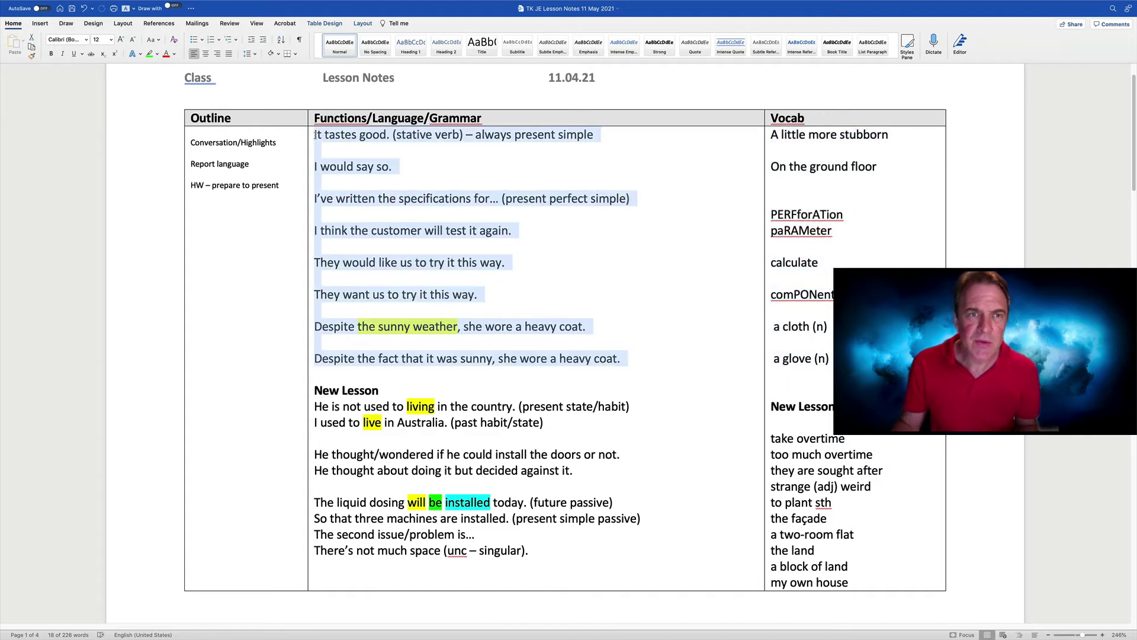
{"action": "left_click", "coordinate": [111, 40]}
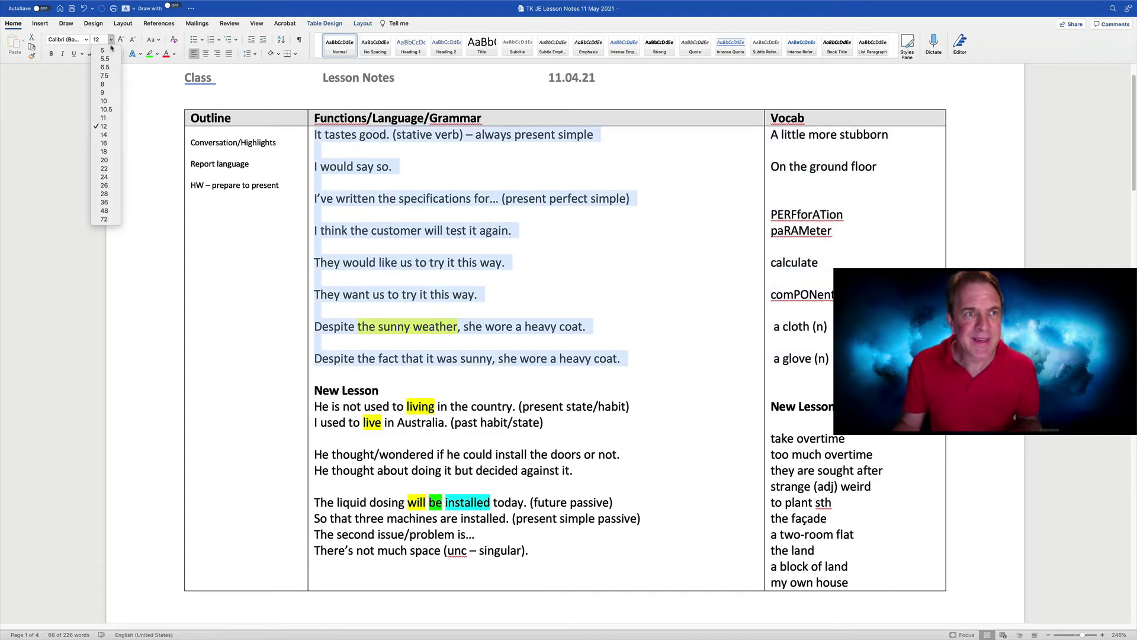
{"action": "left_click", "coordinate": [103, 84]}
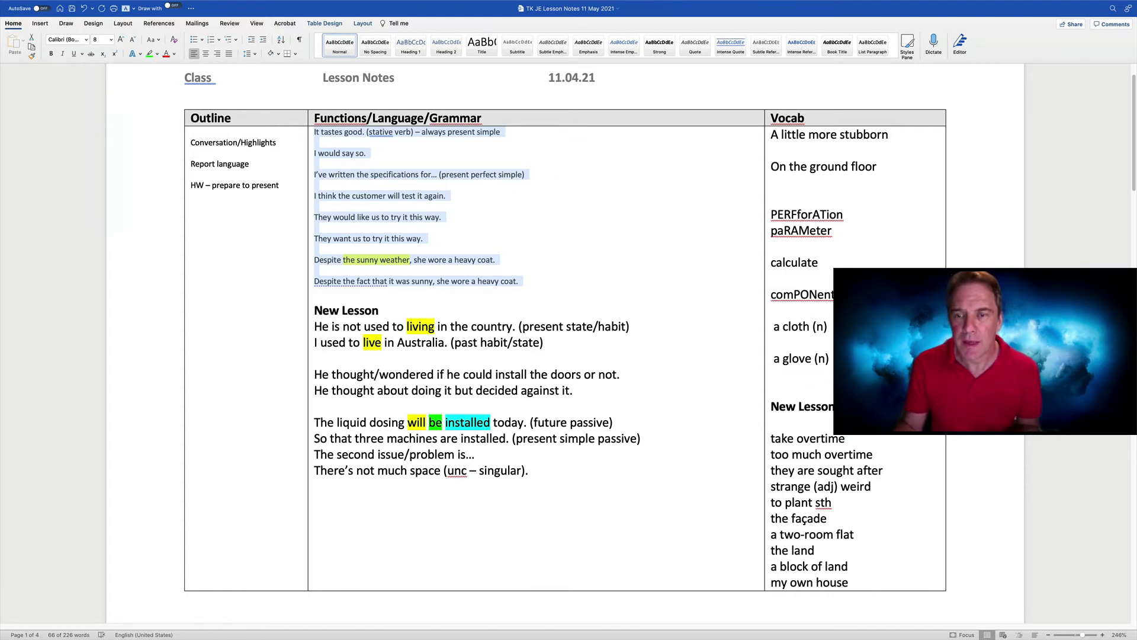
Shrink the Vocab items from A little more stubborn to a glove (n) to 8 pt.
{"action": "left_click_drag", "start_coordinate": [829, 359], "coordinate": [771, 134]}
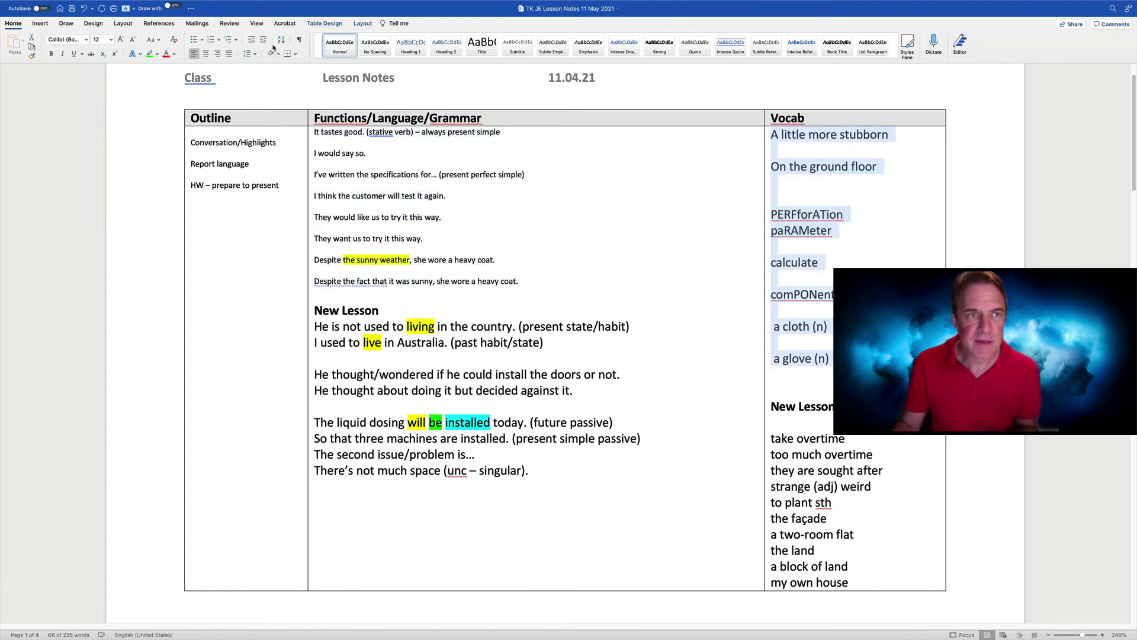
{"action": "left_click", "coordinate": [110, 40]}
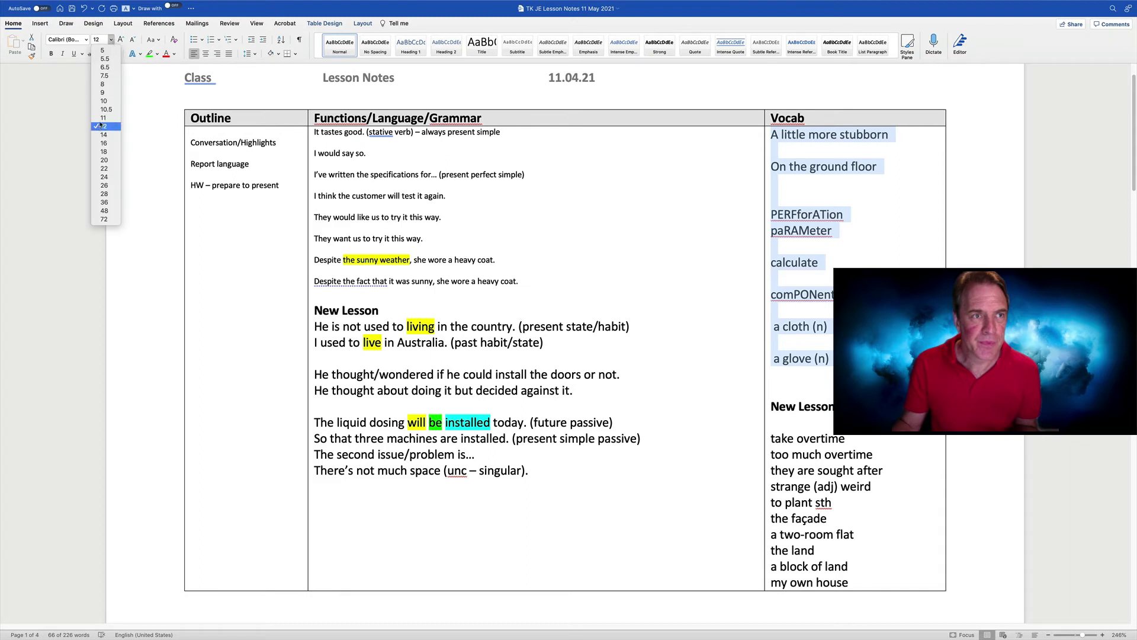
{"action": "left_click", "coordinate": [102, 85]}
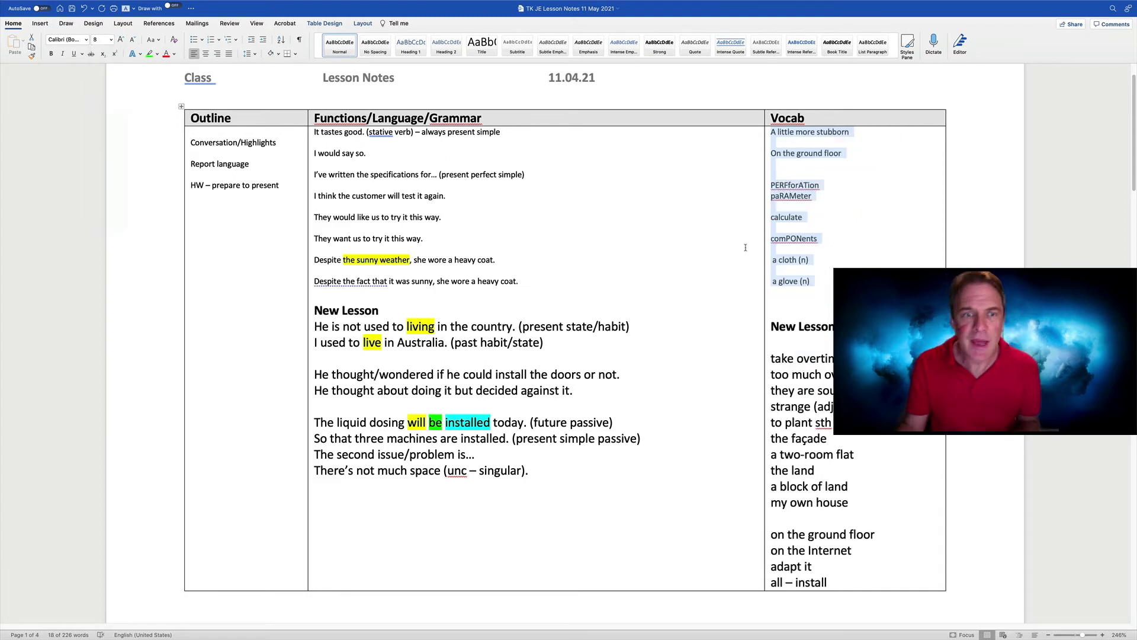
Select the New Lesson heading and sentences, then highlight ERF in PERFforATion.
{"action": "triple_click", "coordinate": [383, 310]}
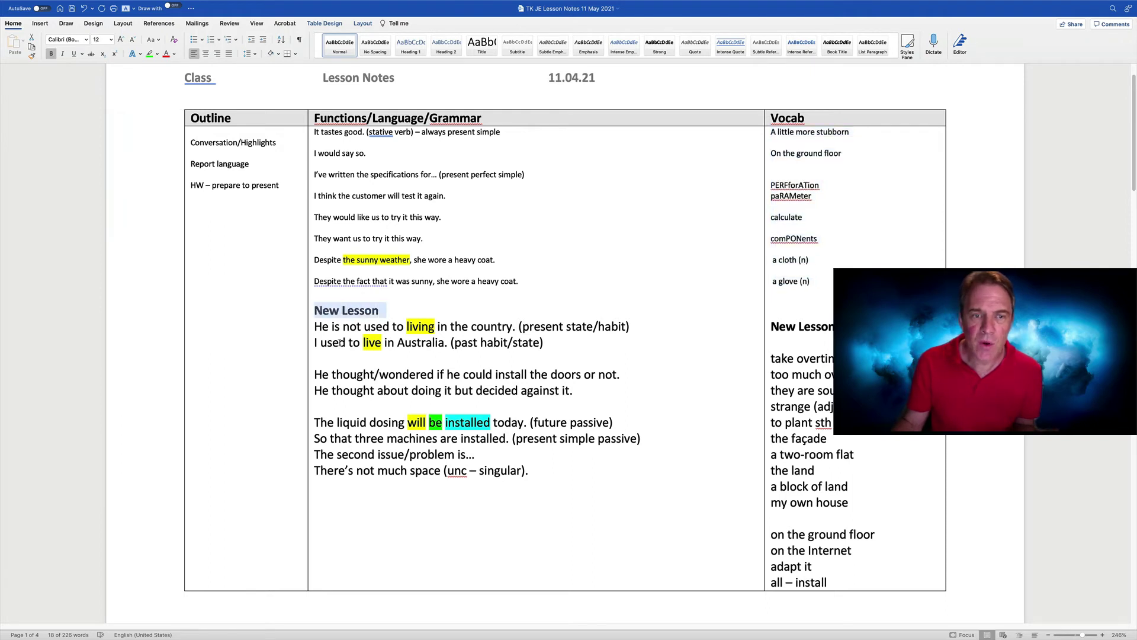
{"action": "left_click_drag", "start_coordinate": [315, 326], "coordinate": [621, 484]}
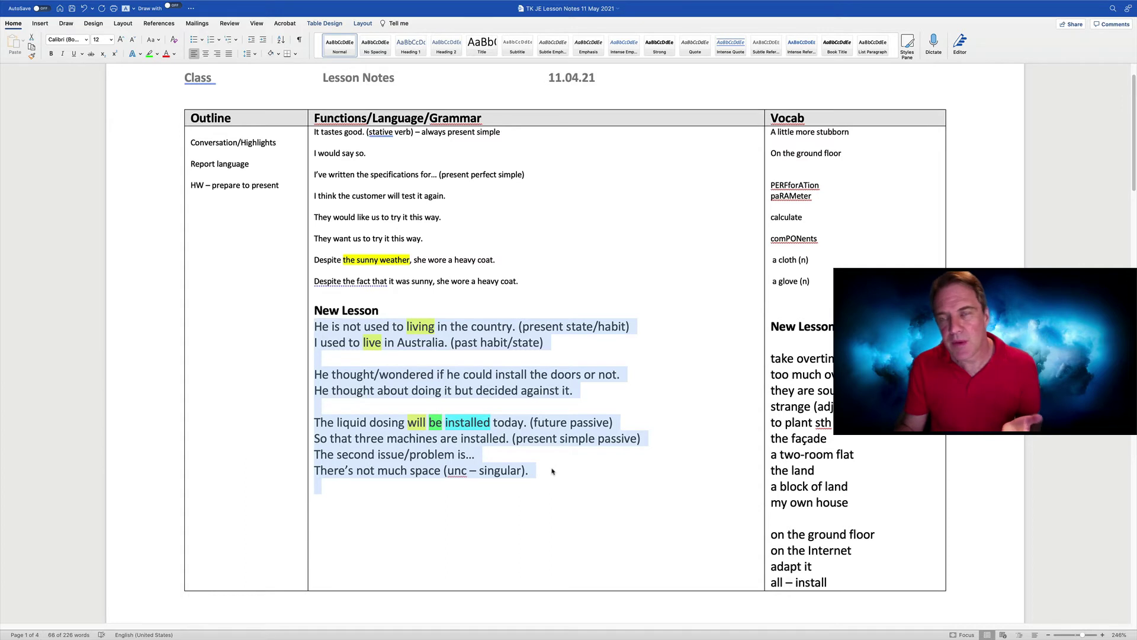
{"action": "left_click", "coordinate": [432, 327]}
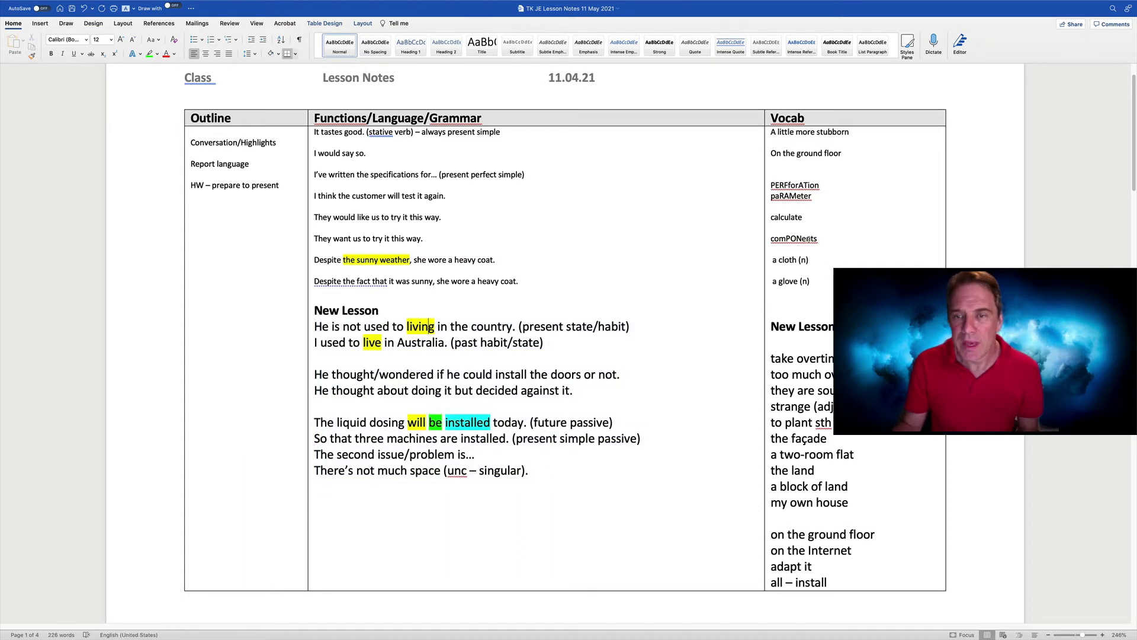
{"action": "left_click_drag", "start_coordinate": [788, 184], "coordinate": [771, 186]}
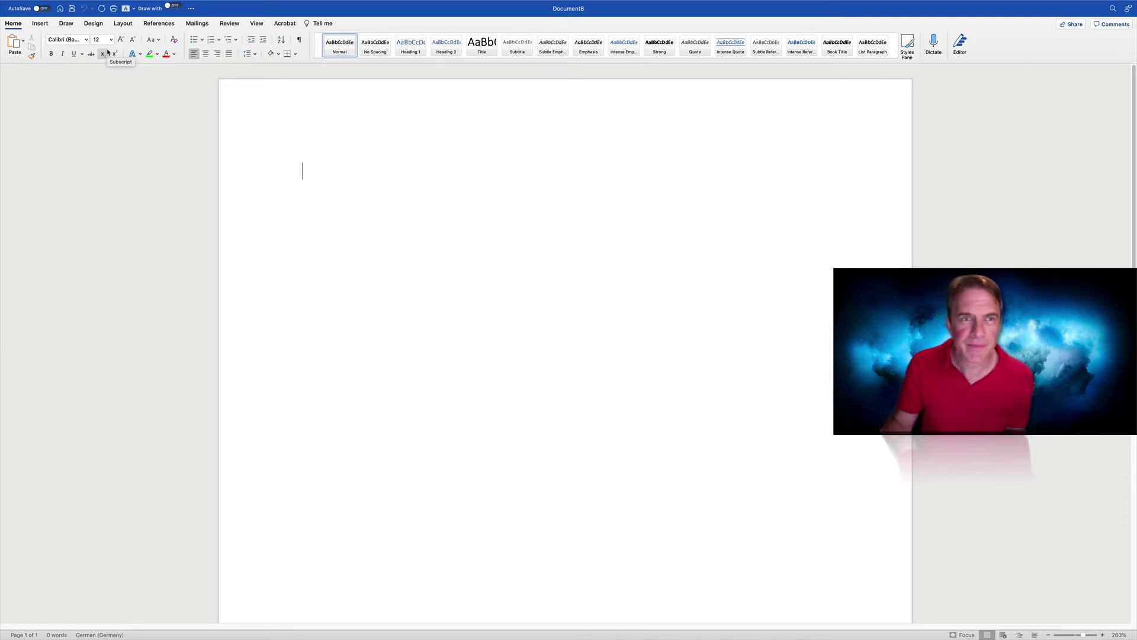
Type a row of five underscore blanks '_ _ _ _ _' and select them.
{"action": "scroll", "coordinate": [441, 154], "scroll_direction": "down", "scroll_amount": 5}
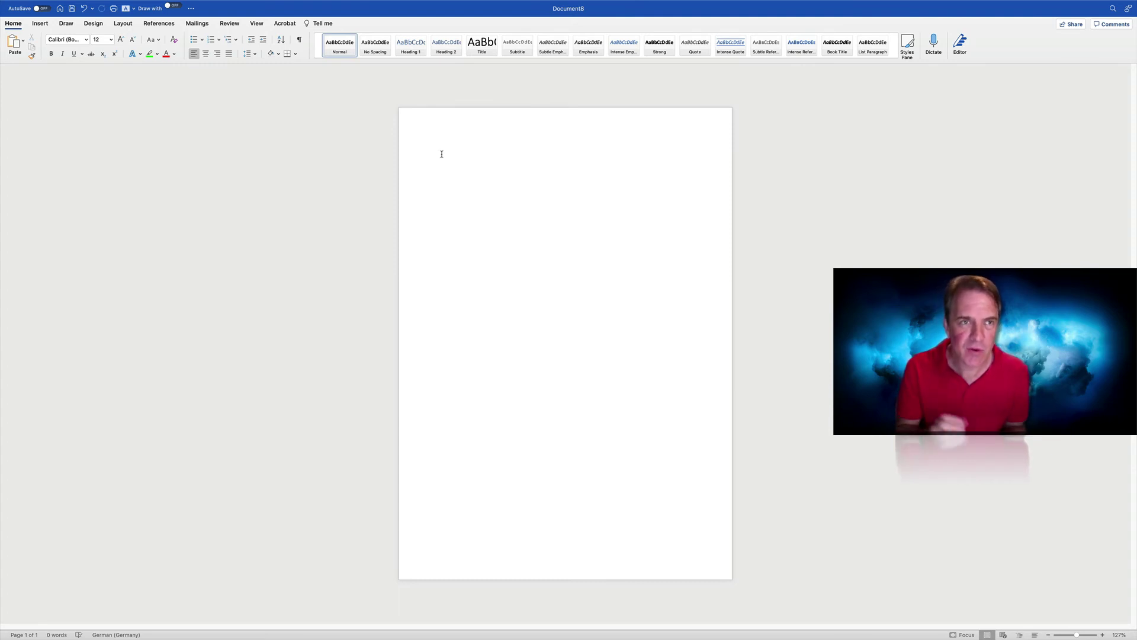
{"action": "type", "text": "_"}
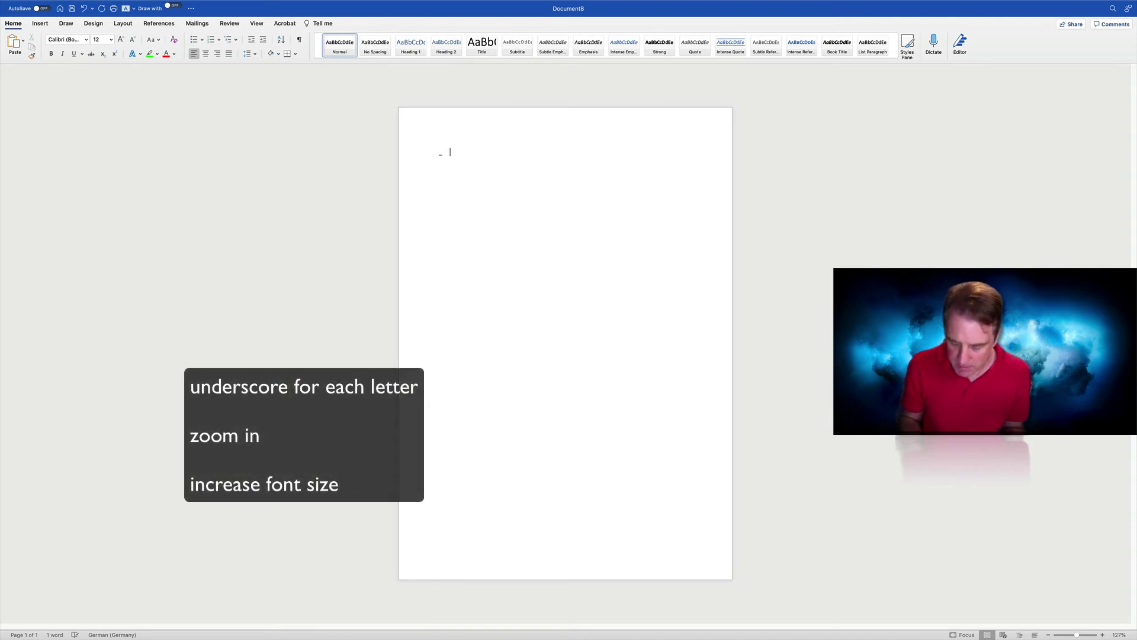
{"action": "type", "text": " _ _ _ "}
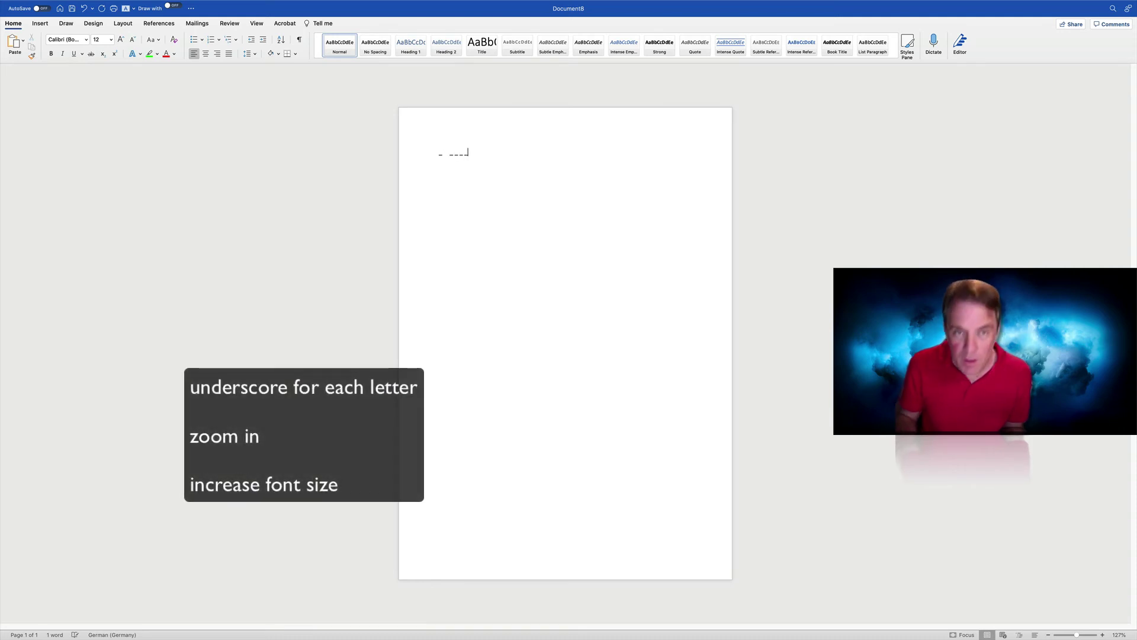
{"action": "type", "text": "_"}
{"action": "left_click_drag", "start_coordinate": [473, 154], "coordinate": [429, 154]}
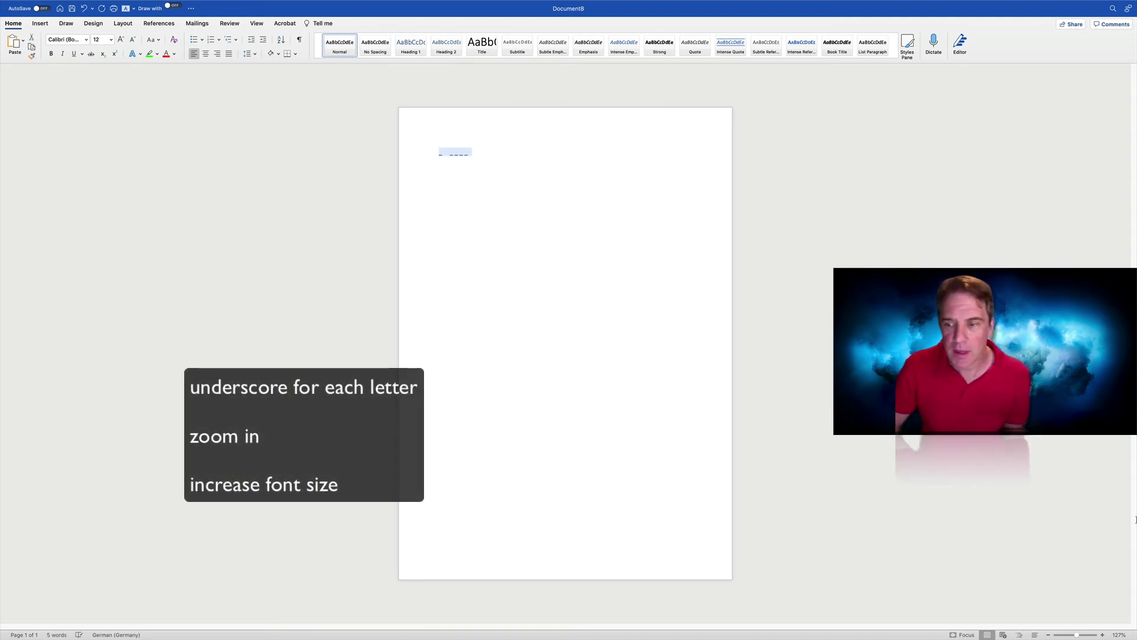
Zoom in to 500% and set the underscores' font size to 28 pt.
{"action": "left_click_drag", "start_coordinate": [1077, 636], "coordinate": [1095, 635]}
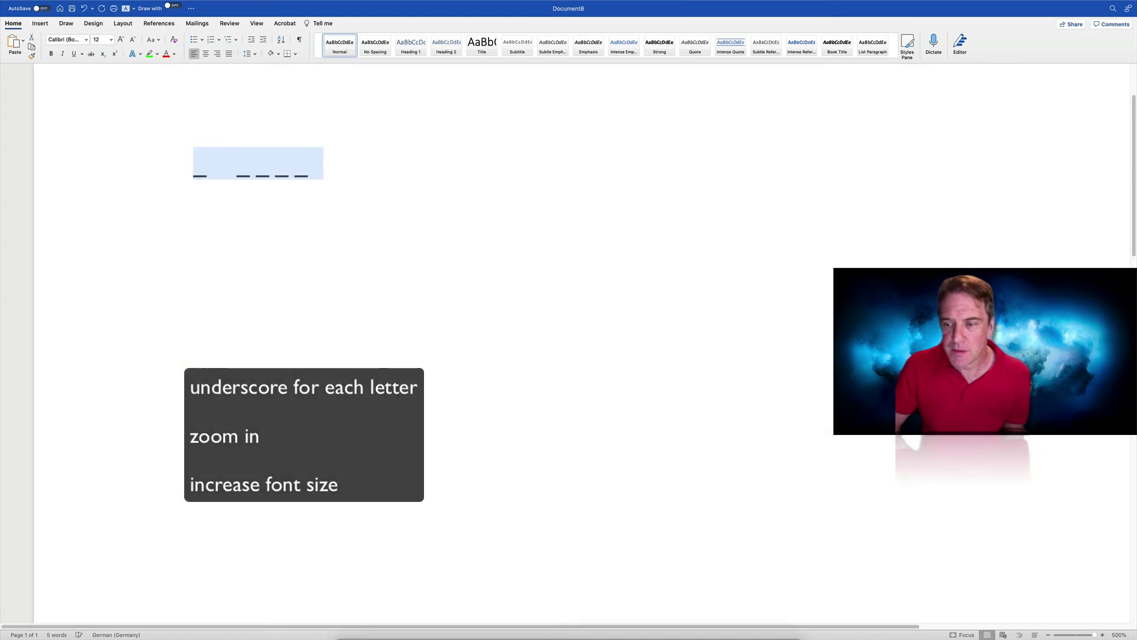
{"action": "left_click", "coordinate": [111, 40]}
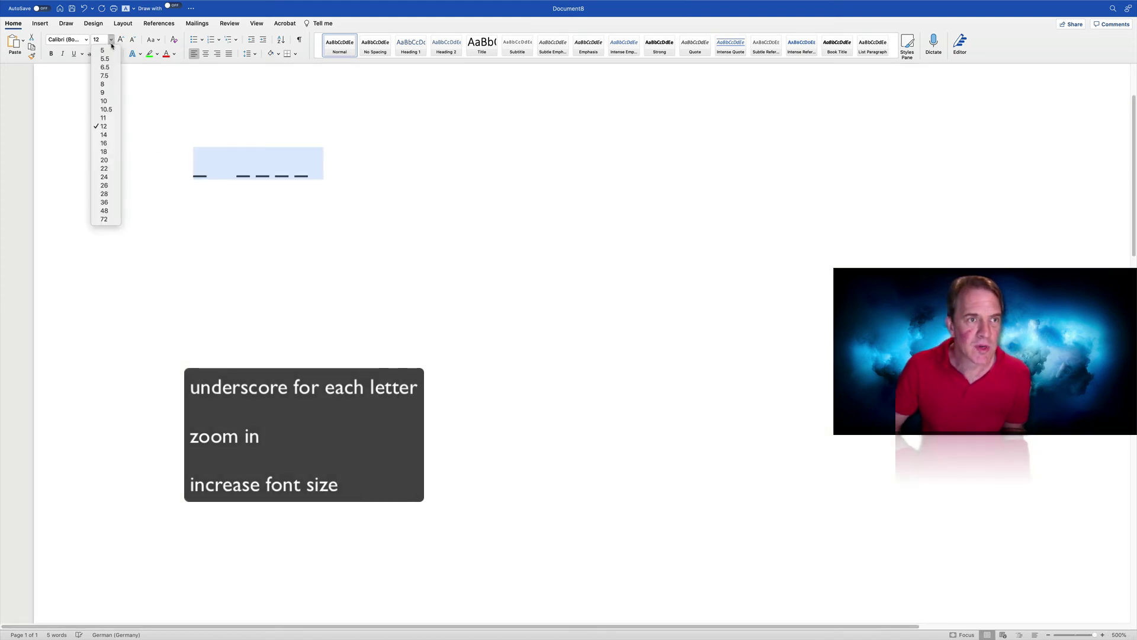
{"action": "left_click", "coordinate": [105, 177]}
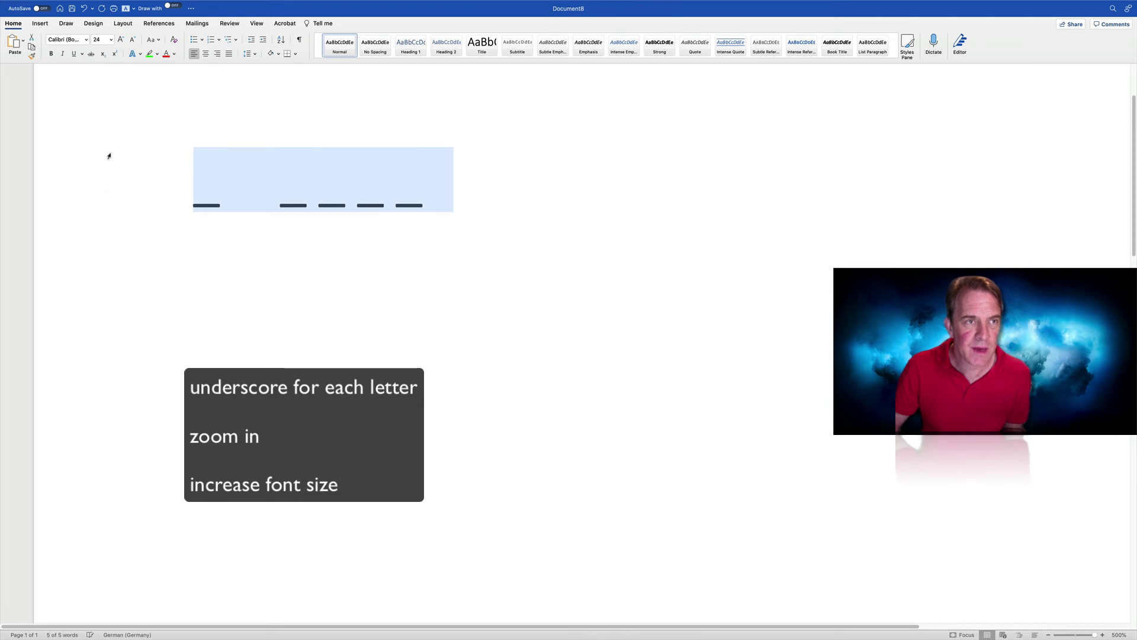
{"action": "left_click", "coordinate": [111, 40]}
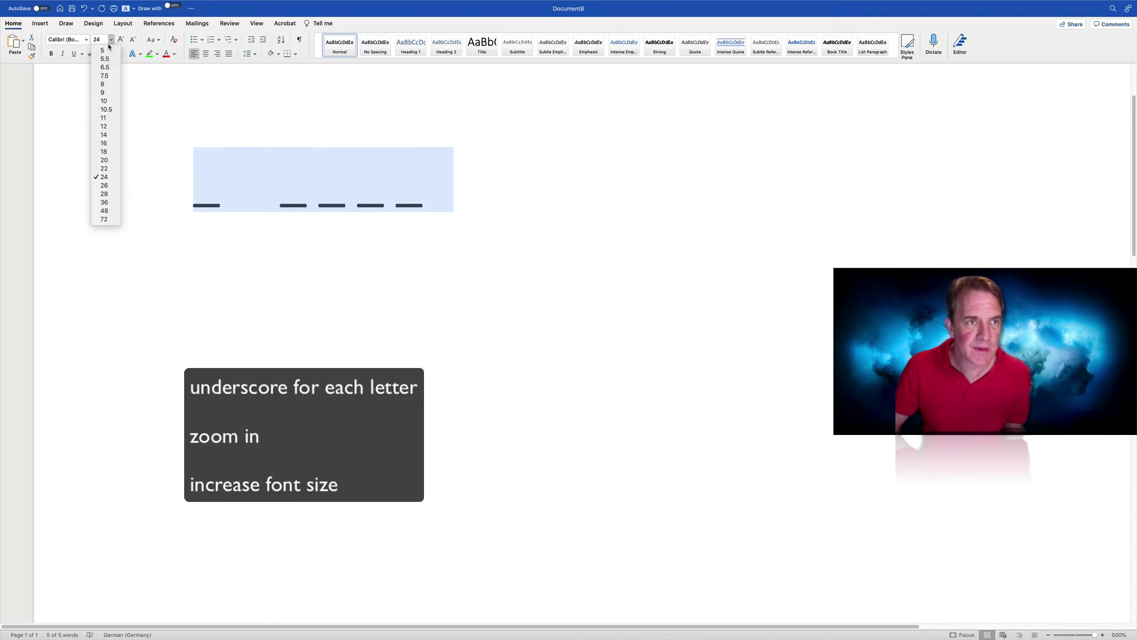
{"action": "left_click", "coordinate": [104, 193]}
{"action": "left_click", "coordinate": [472, 216]}
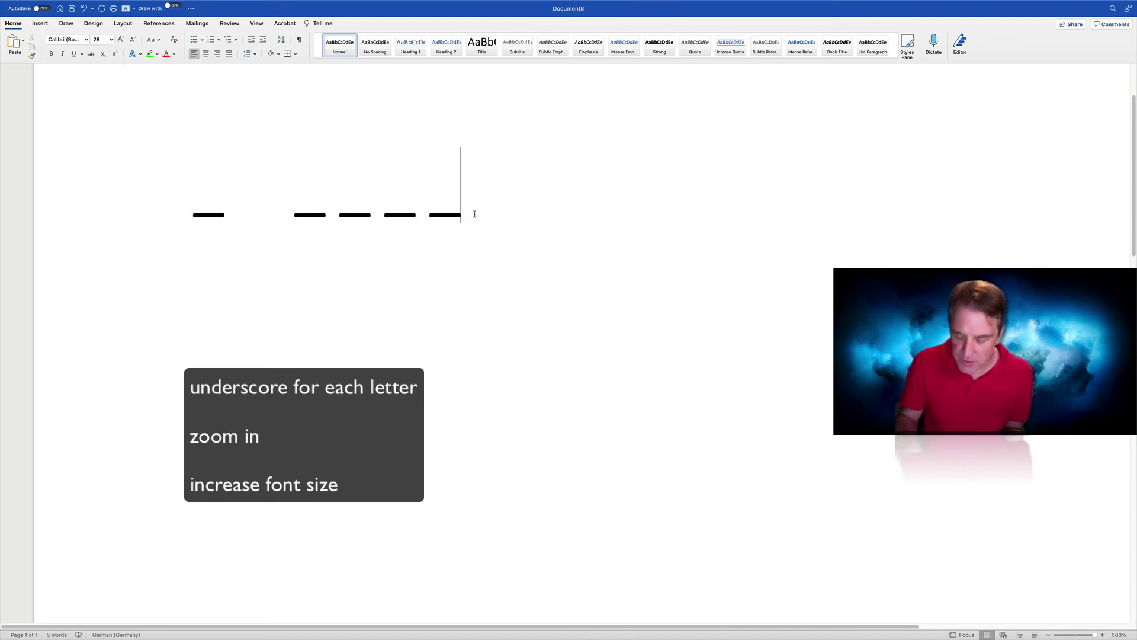
Type a line of question marks below the underscores, then delete them with Backspace.
{"action": "key", "text": "Return"}
{"action": "type", "text": "??????"}
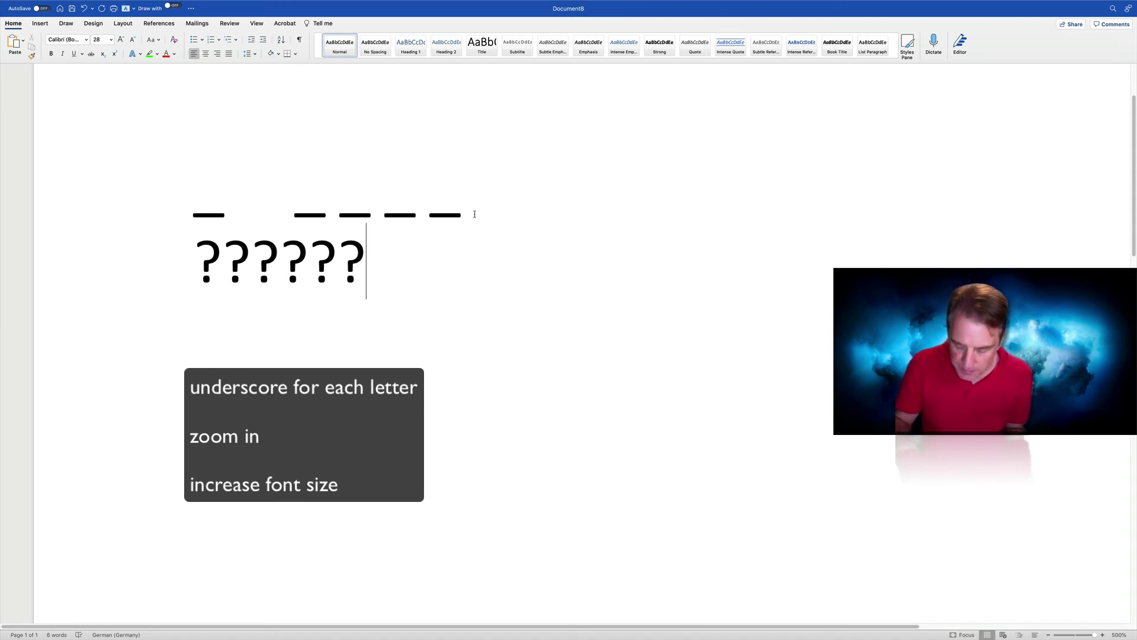
{"action": "type", "text": "?"}
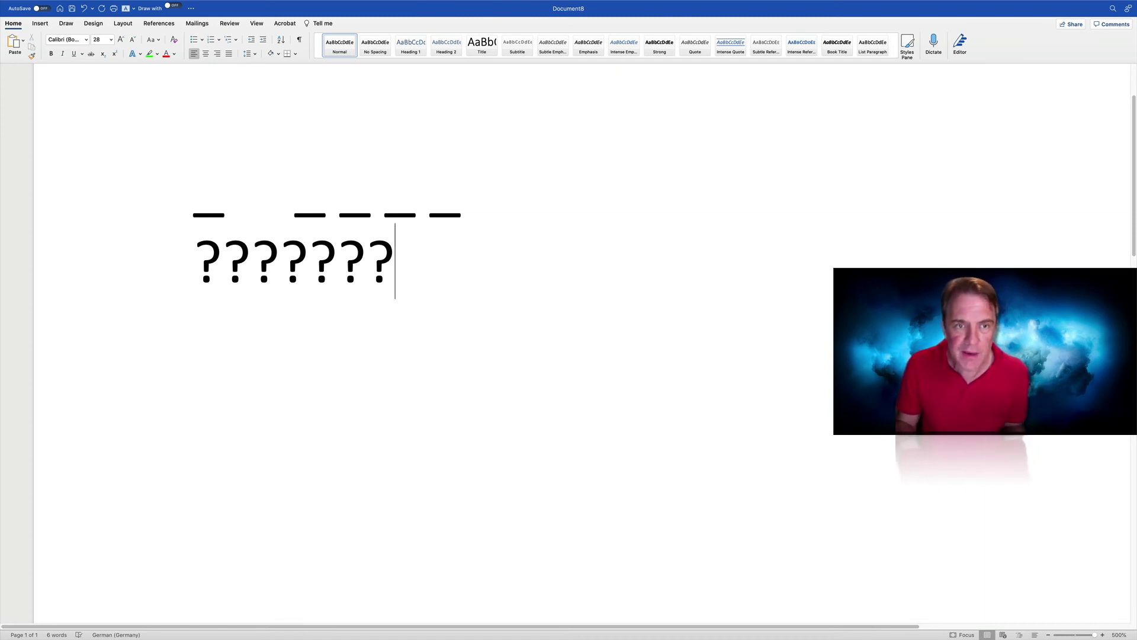
{"action": "key", "text": "BackSpace"}
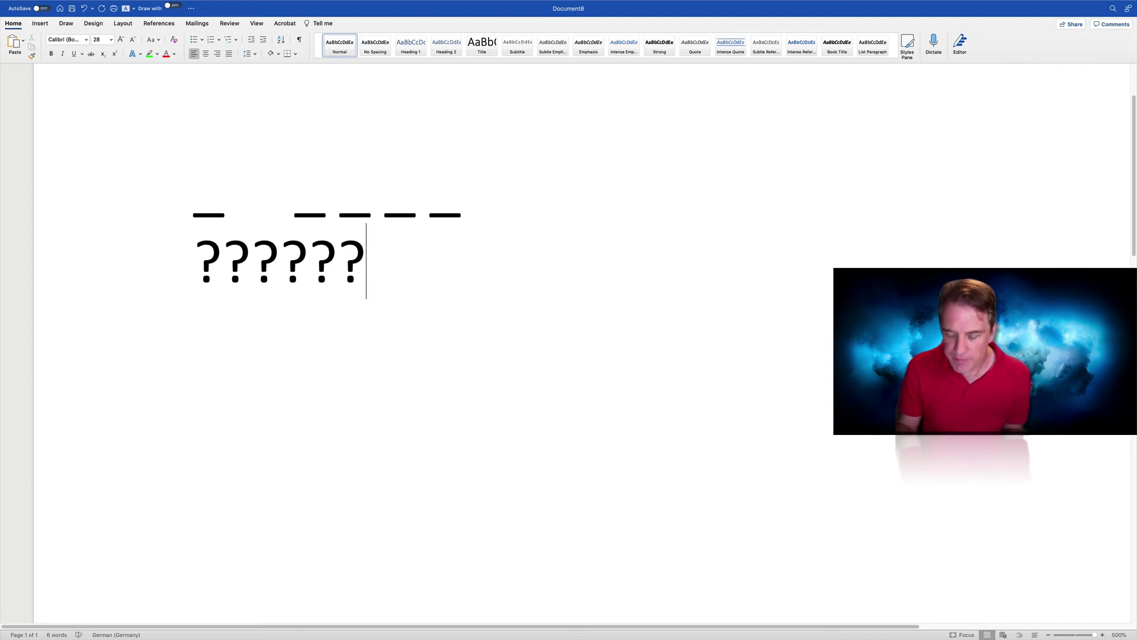
{"action": "key", "text": "BackSpace"}
{"action": "key", "text": "BackSpace"}
{"action": "key", "text": "BackSpace"}
{"action": "key", "text": "BackSpace"}
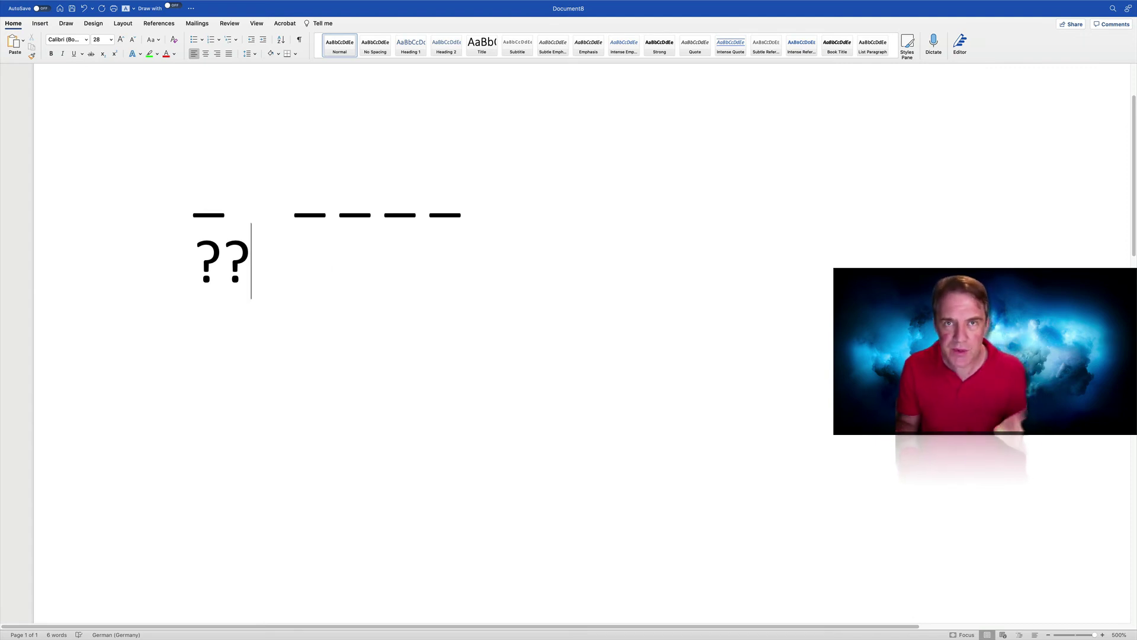
{"action": "left_click", "coordinate": [63, 24]}
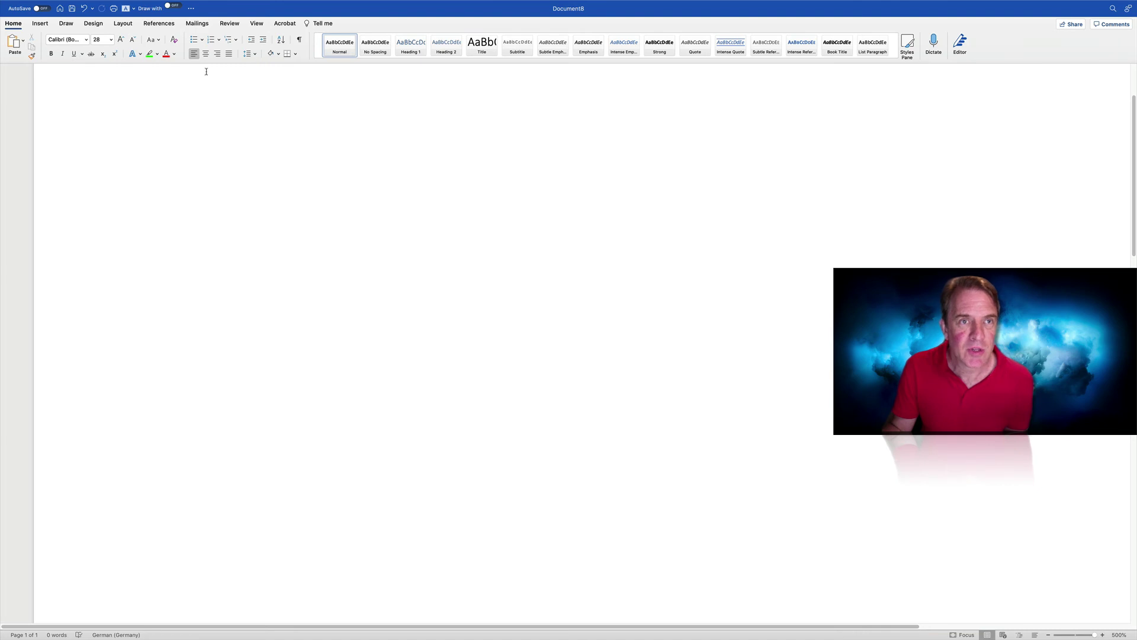
Set a Draw-tab pen to red with a thinner stroke and draw the strawberry outline.
{"action": "left_click", "coordinate": [39, 23]}
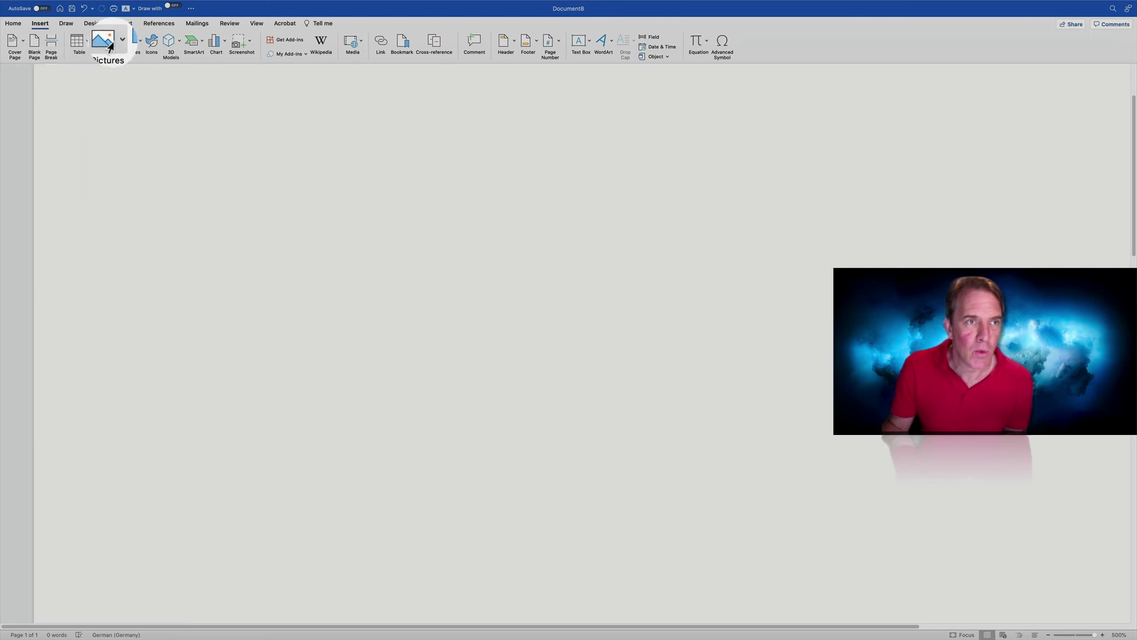
{"action": "left_click", "coordinate": [67, 23]}
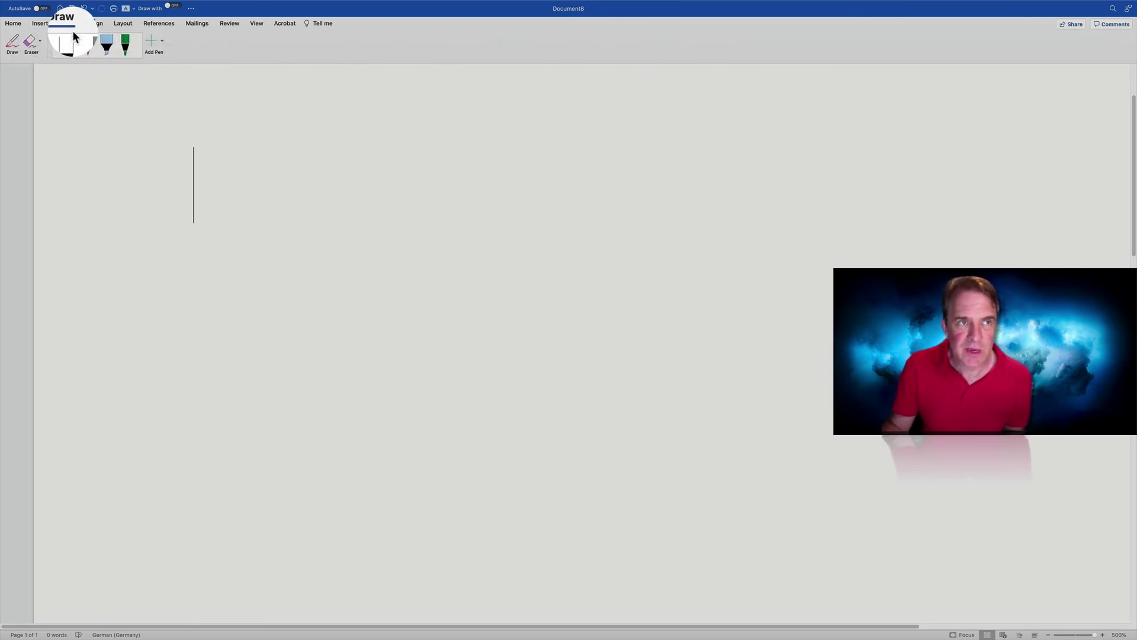
{"action": "left_click", "coordinate": [125, 47]}
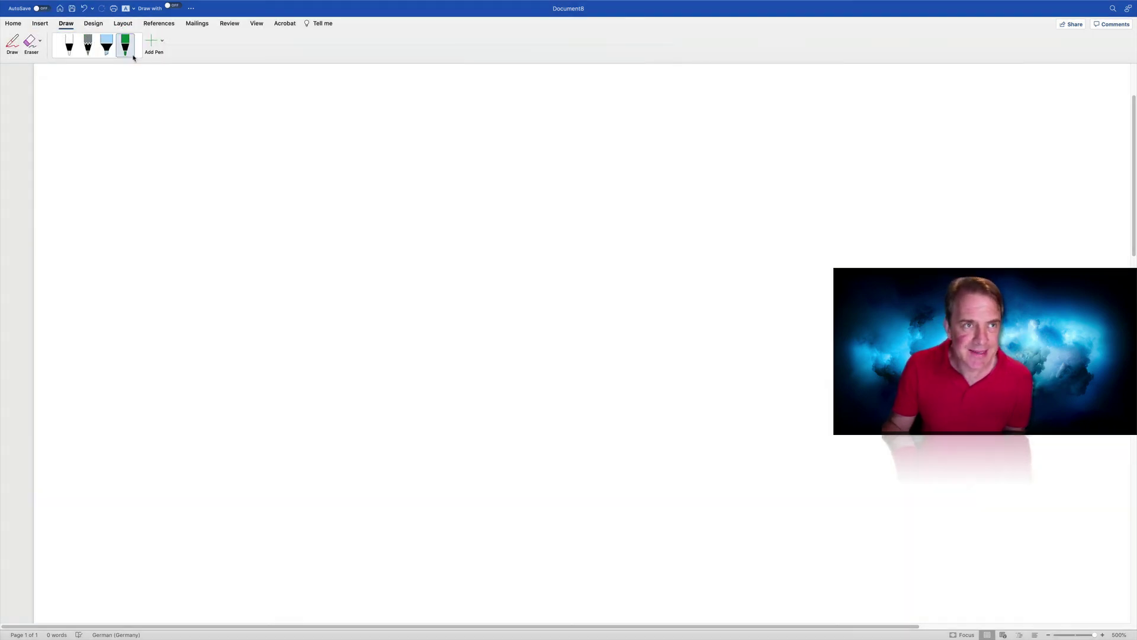
{"action": "left_click", "coordinate": [132, 55]}
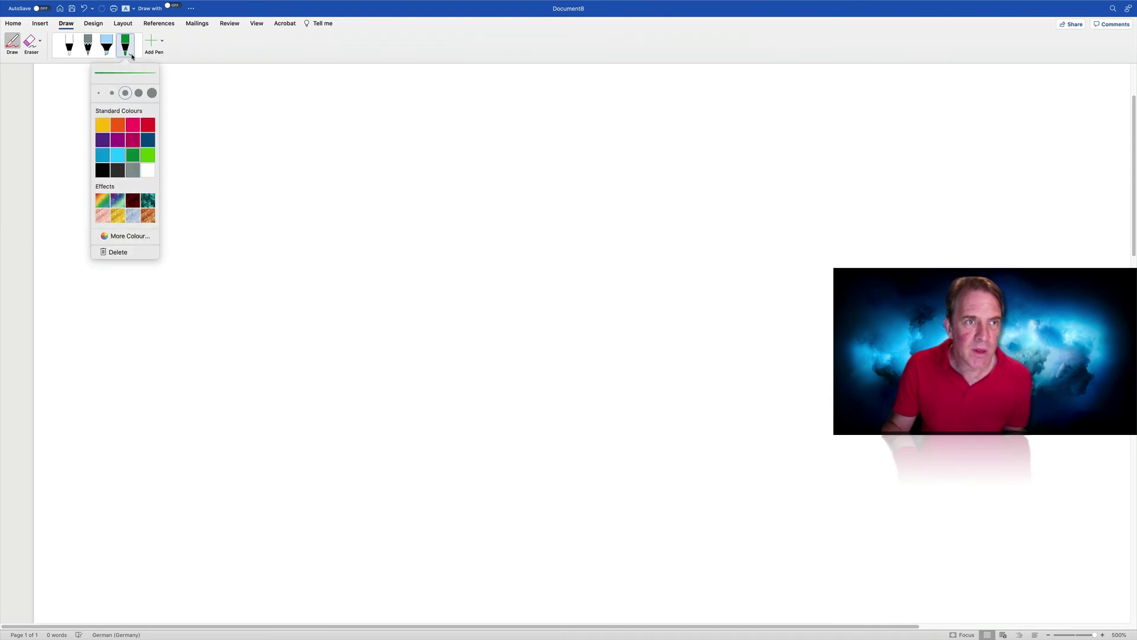
{"action": "left_click", "coordinate": [149, 125]}
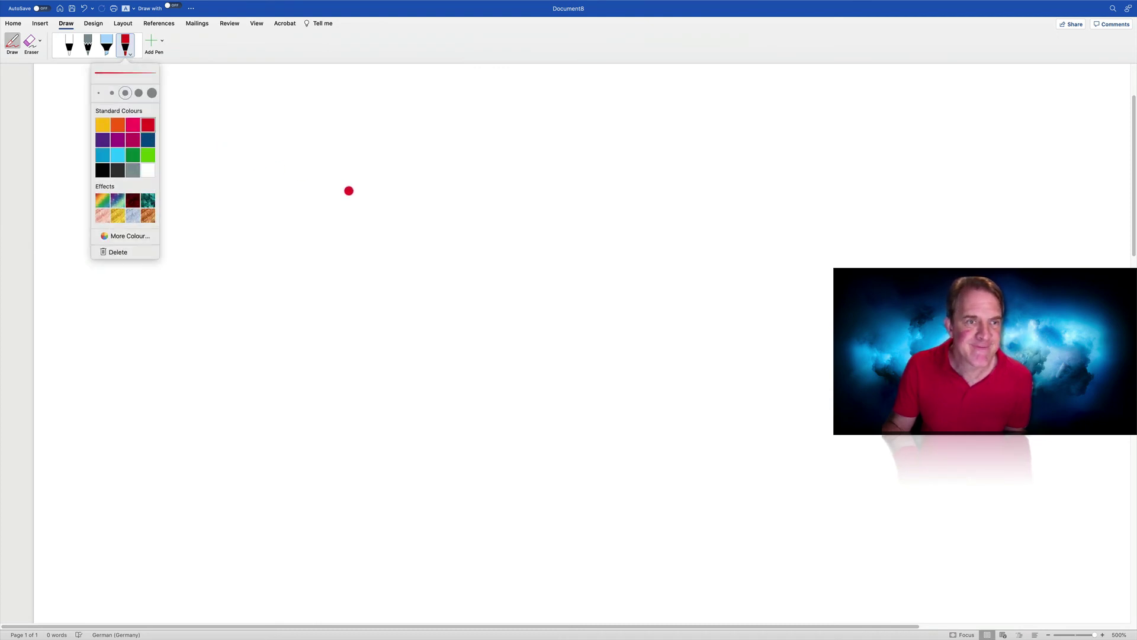
{"action": "left_click", "coordinate": [112, 93]}
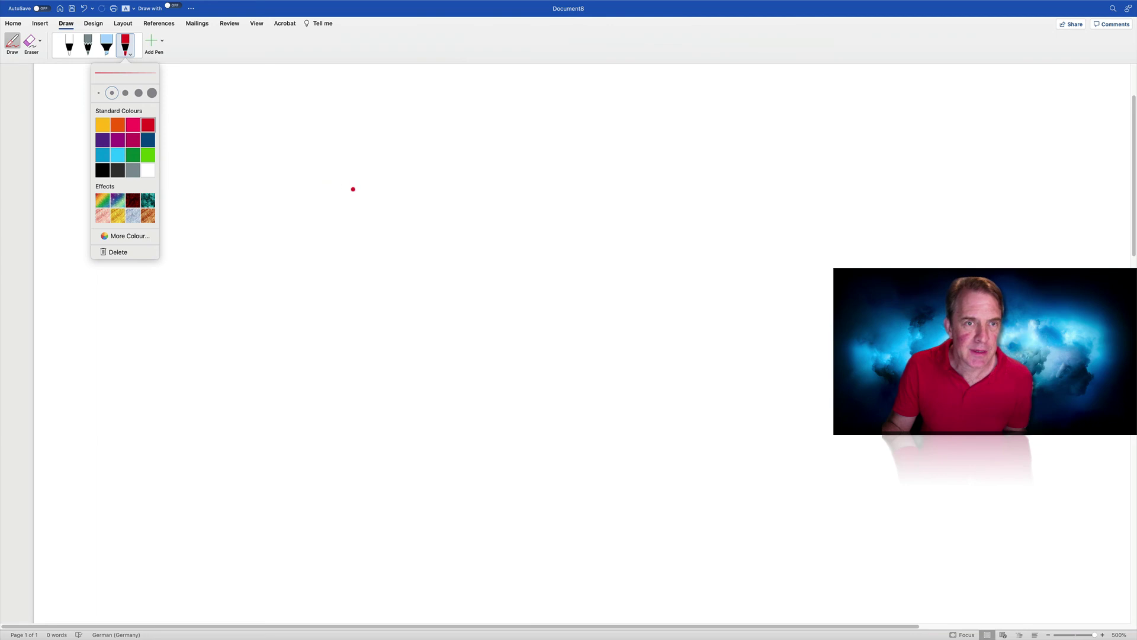
{"action": "left_click", "coordinate": [353, 189]}
{"action": "mouse_move", "coordinate": [354, 189]}
{"action": "left_mouse_down"}
{"action": "mouse_move", "coordinate": [332, 184]}
{"action": "mouse_move", "coordinate": [295, 259]}
{"action": "mouse_move", "coordinate": [400, 346]}
{"action": "mouse_move", "coordinate": [428, 314]}
{"action": "mouse_move", "coordinate": [440, 205]}
{"action": "mouse_move", "coordinate": [391, 170]}
{"action": "mouse_move", "coordinate": [353, 191]}
{"action": "left_mouse_up"}
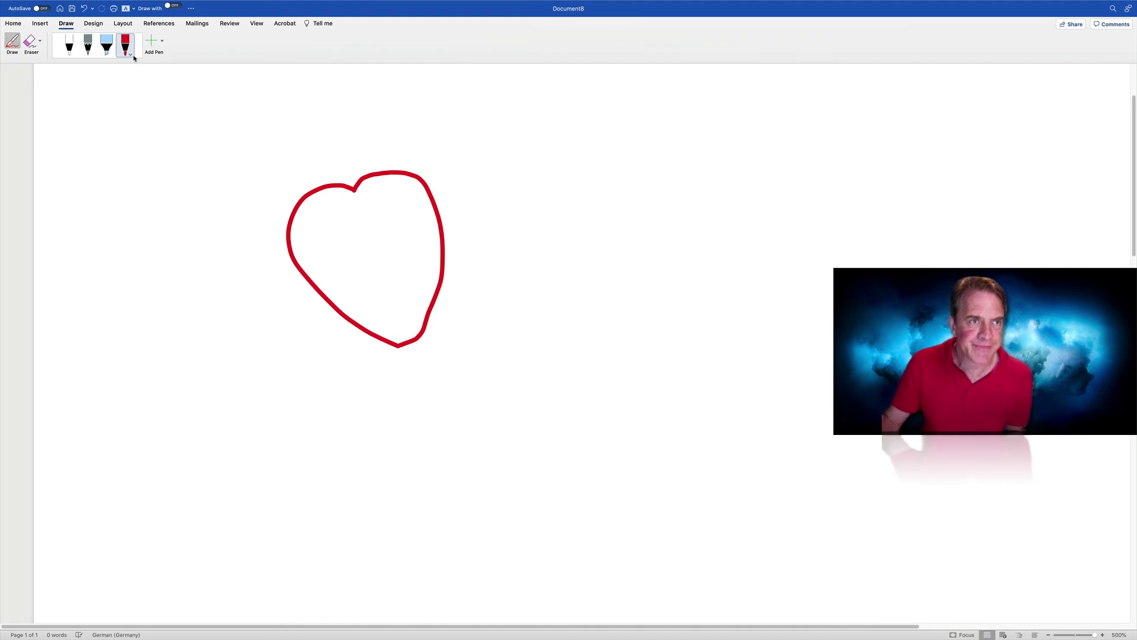
{"action": "left_click", "coordinate": [109, 50]}
Set the highlighter to pink and shade the inside of the strawberry.
{"action": "left_click", "coordinate": [114, 56]}
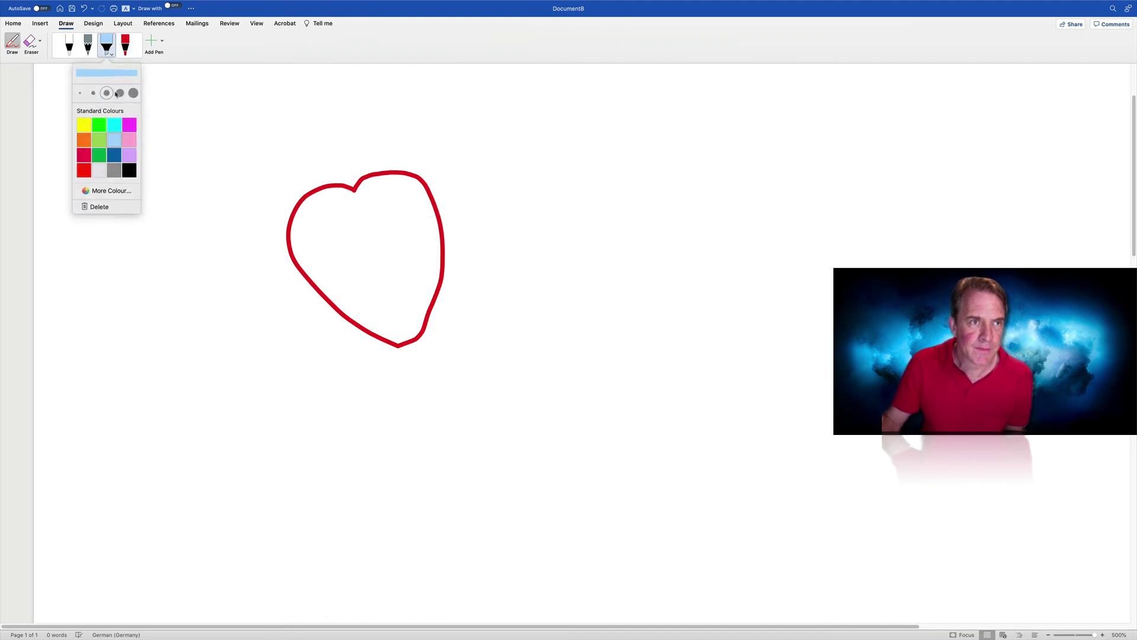
{"action": "left_click", "coordinate": [84, 154]}
{"action": "mouse_move", "coordinate": [305, 221]}
{"action": "left_mouse_down"}
{"action": "mouse_move", "coordinate": [315, 215]}
{"action": "mouse_move", "coordinate": [325, 246]}
{"action": "mouse_move", "coordinate": [384, 273]}
{"action": "mouse_move", "coordinate": [358, 264]}
{"action": "mouse_move", "coordinate": [338, 203]}
{"action": "mouse_move", "coordinate": [371, 208]}
{"action": "mouse_move", "coordinate": [372, 218]}
{"action": "mouse_move", "coordinate": [312, 254]}
{"action": "mouse_move", "coordinate": [407, 314]}
{"action": "mouse_move", "coordinate": [426, 252]}
{"action": "mouse_move", "coordinate": [401, 191]}
{"action": "mouse_move", "coordinate": [416, 251]}
{"action": "mouse_move", "coordinate": [377, 295]}
{"action": "mouse_move", "coordinate": [323, 223]}
{"action": "left_mouse_up"}
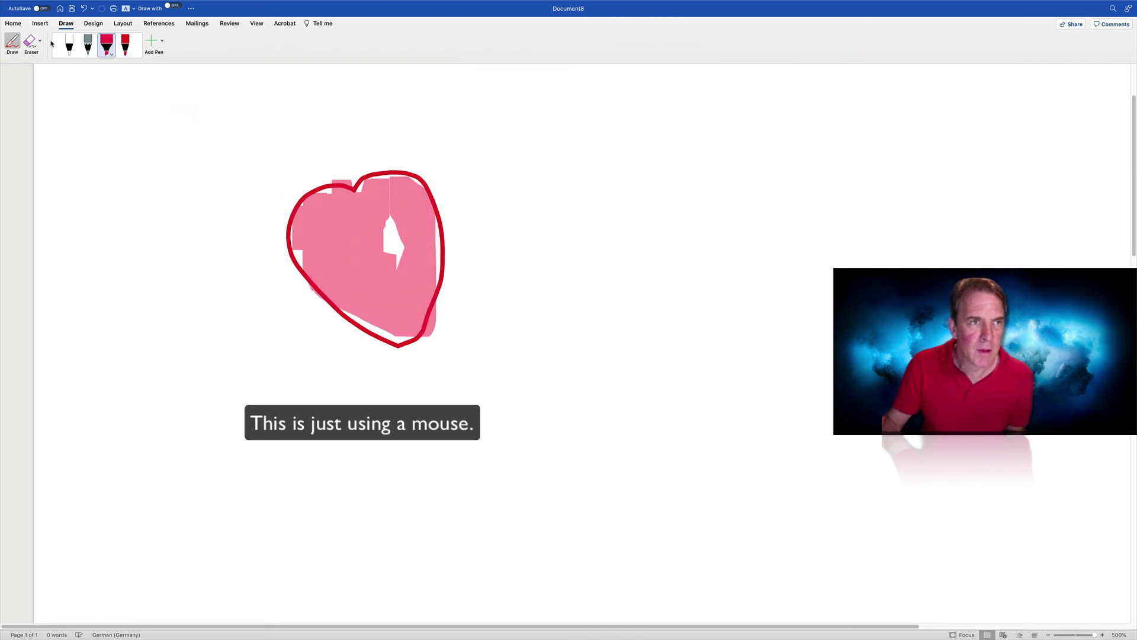
Switch the pen to dark green and draw a stem on top of the strawberry.
{"action": "left_click", "coordinate": [128, 52]}
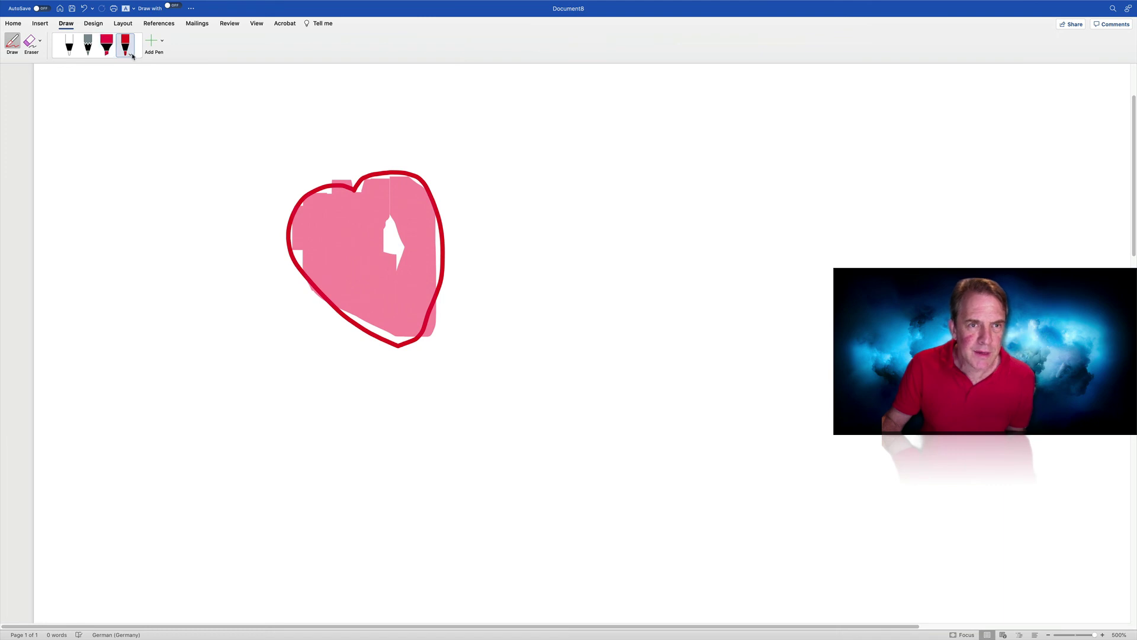
{"action": "left_click", "coordinate": [131, 55]}
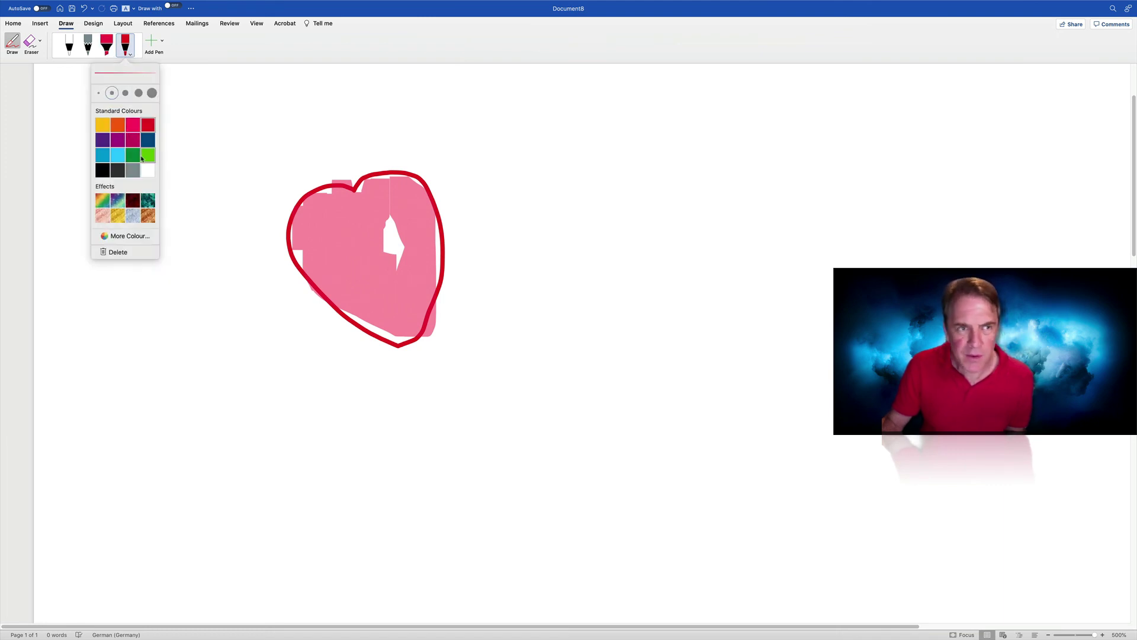
{"action": "left_click", "coordinate": [146, 157]}
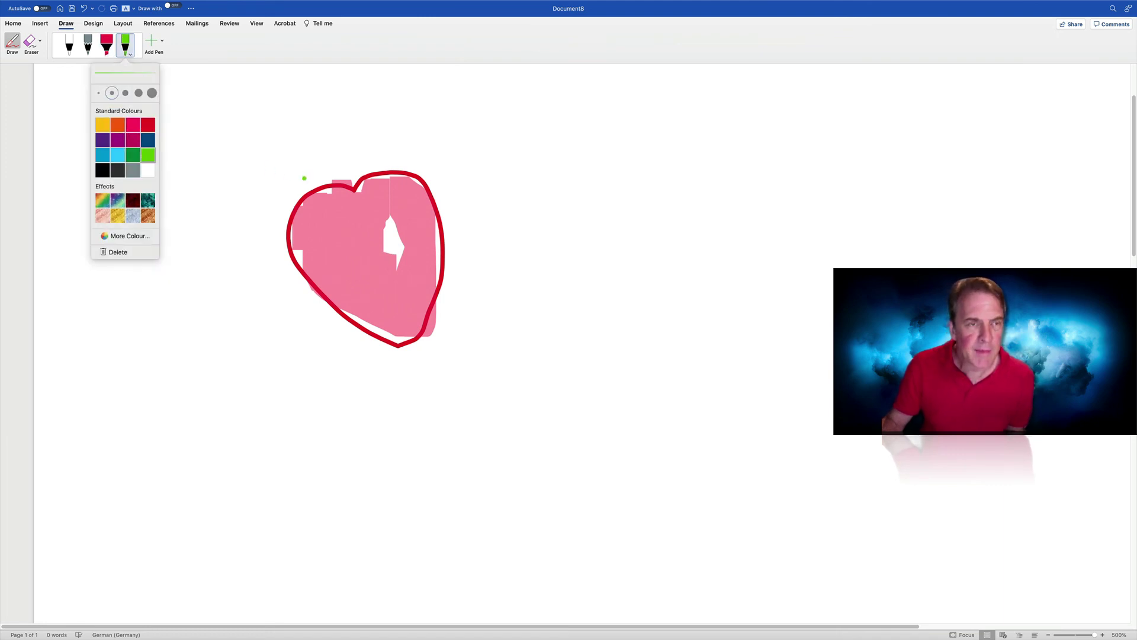
{"action": "left_click", "coordinate": [134, 157]}
{"action": "mouse_move", "coordinate": [335, 171]}
{"action": "left_mouse_down"}
{"action": "mouse_move", "coordinate": [344, 180]}
{"action": "mouse_move", "coordinate": [363, 169]}
{"action": "mouse_move", "coordinate": [352, 182]}
{"action": "left_mouse_up"}
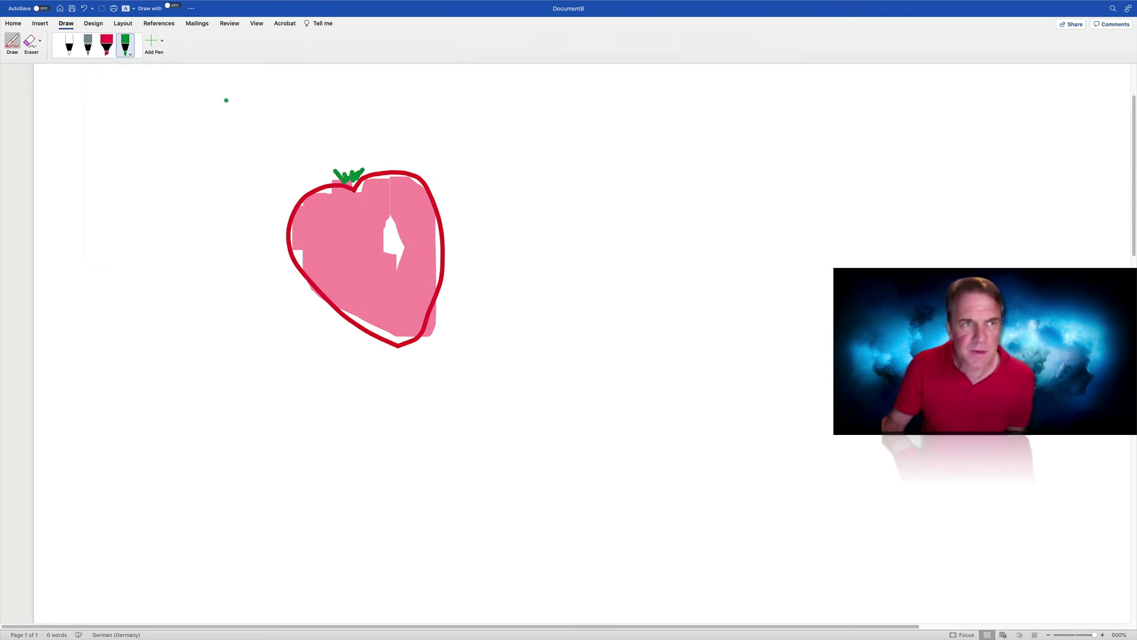
Set the pen to white, dot seeds on the strawberry, and undo the last dot.
{"action": "left_click", "coordinate": [125, 45]}
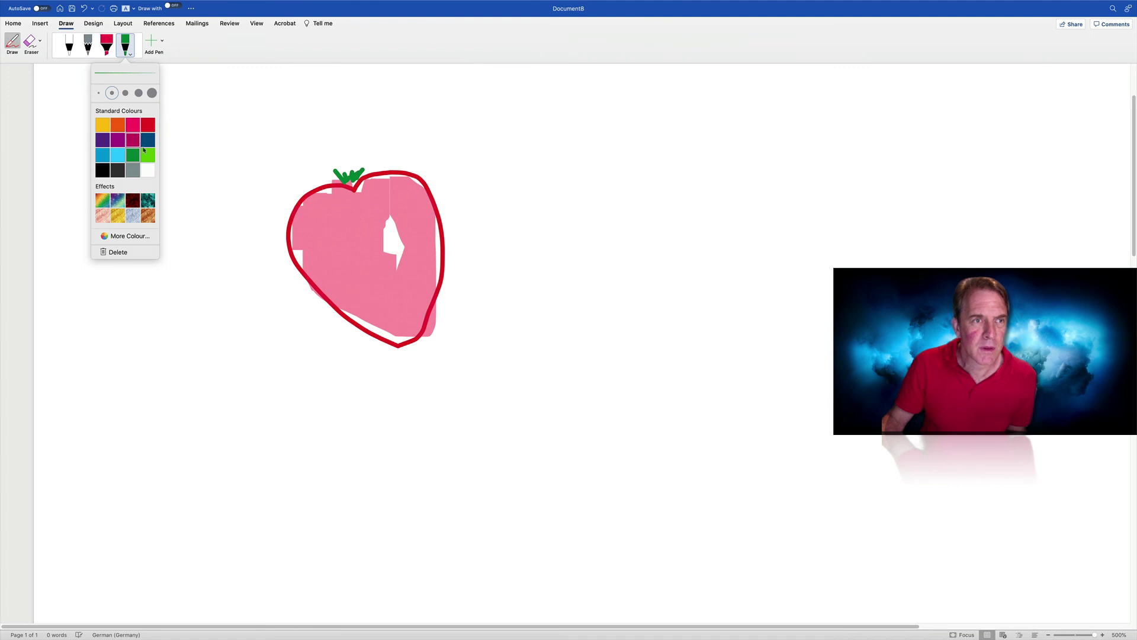
{"action": "left_click", "coordinate": [148, 171]}
{"action": "left_click", "coordinate": [325, 219]}
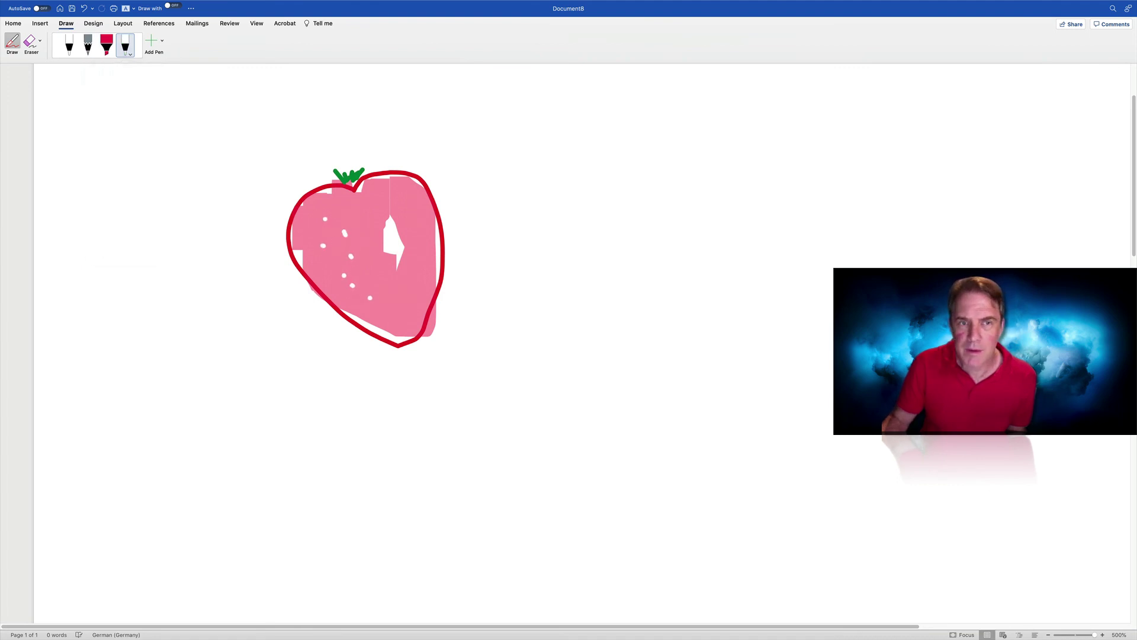
{"action": "left_click", "coordinate": [386, 274]}
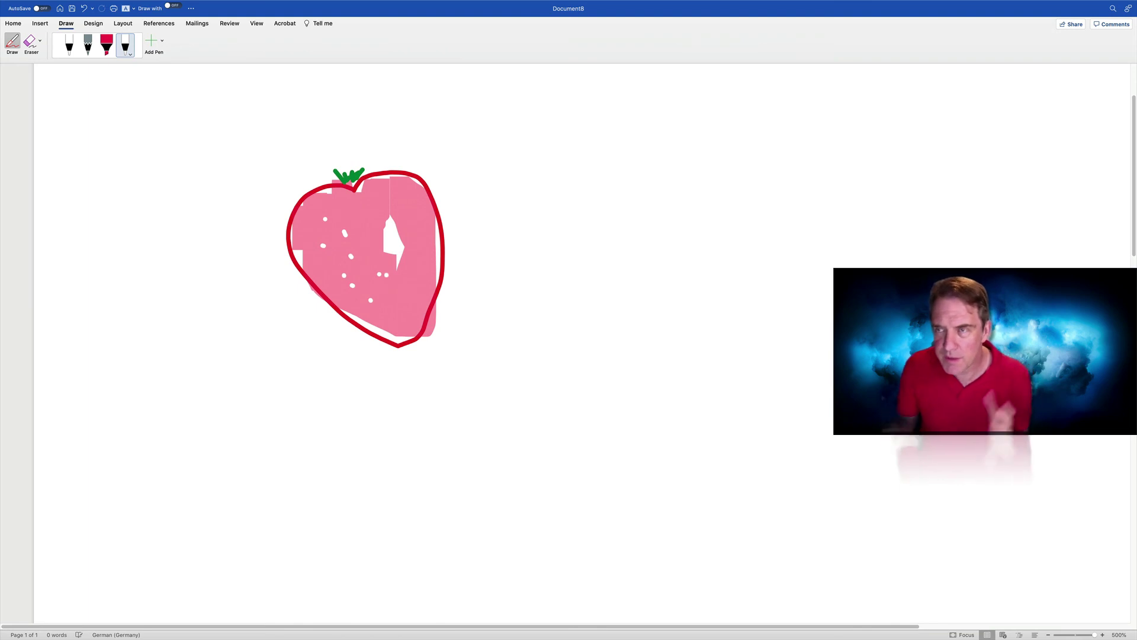
{"action": "key", "text": "super+z"}
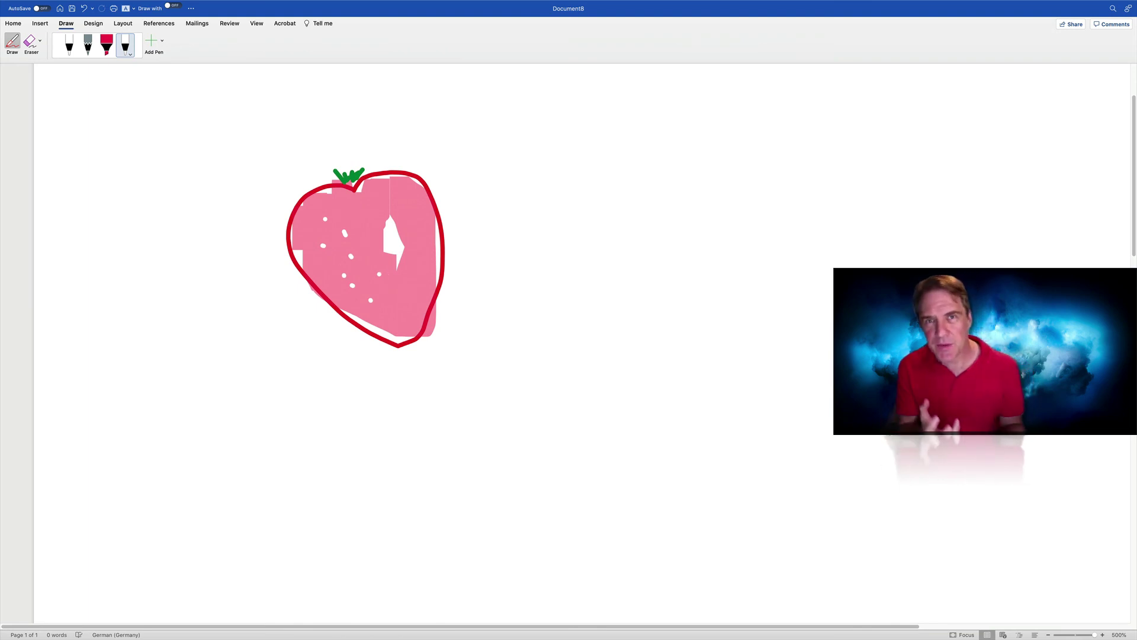